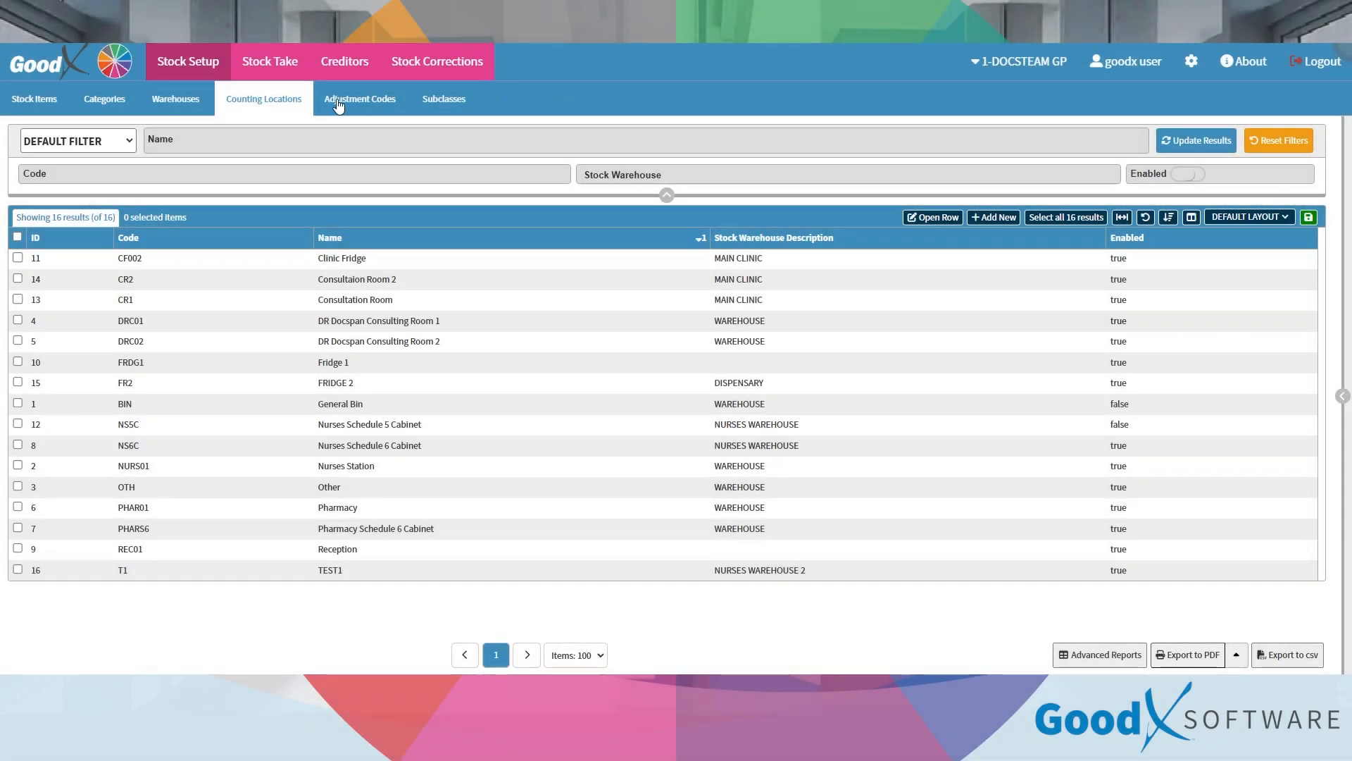
Step: Open the Counting Locations list in Stock Setup and view the available saved filters
left_click(199, 57)
left_click(252, 100)
left_click(97, 135)
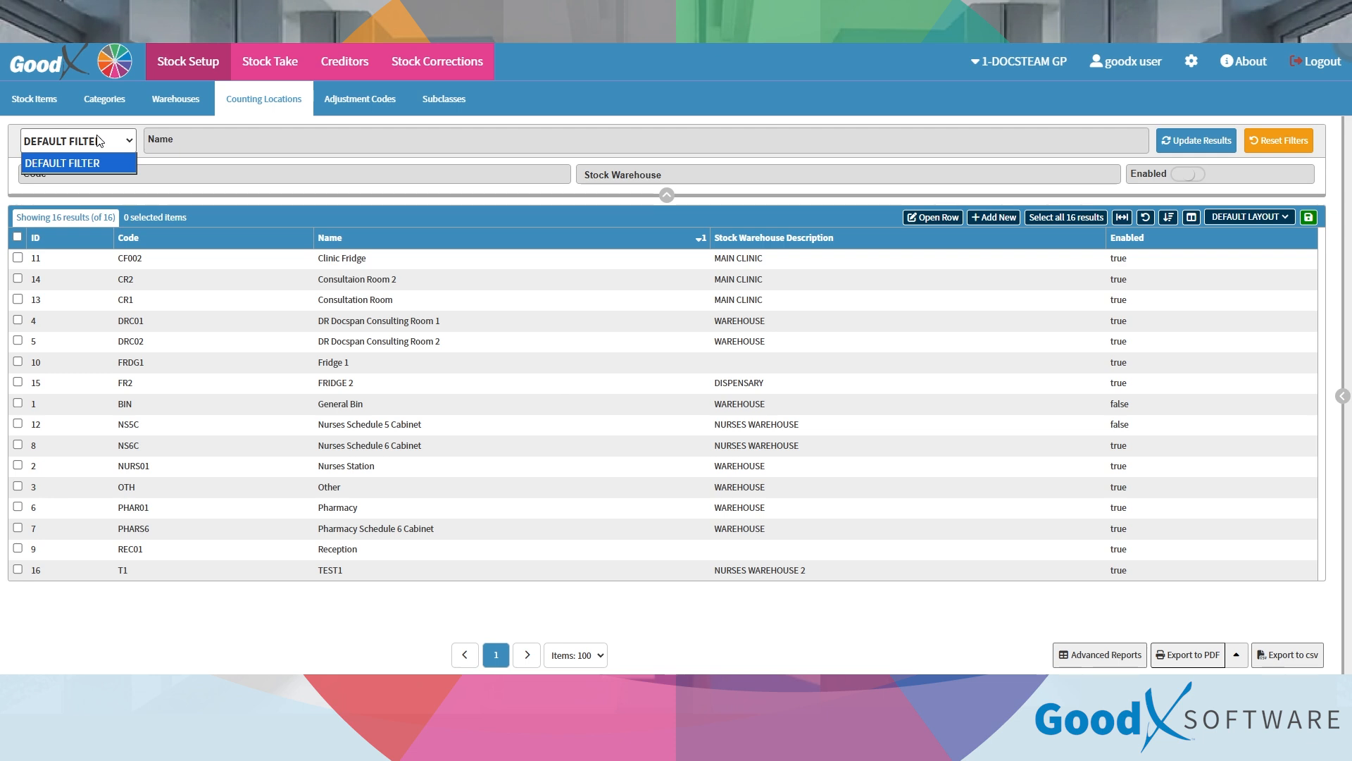
left_click(99, 140)
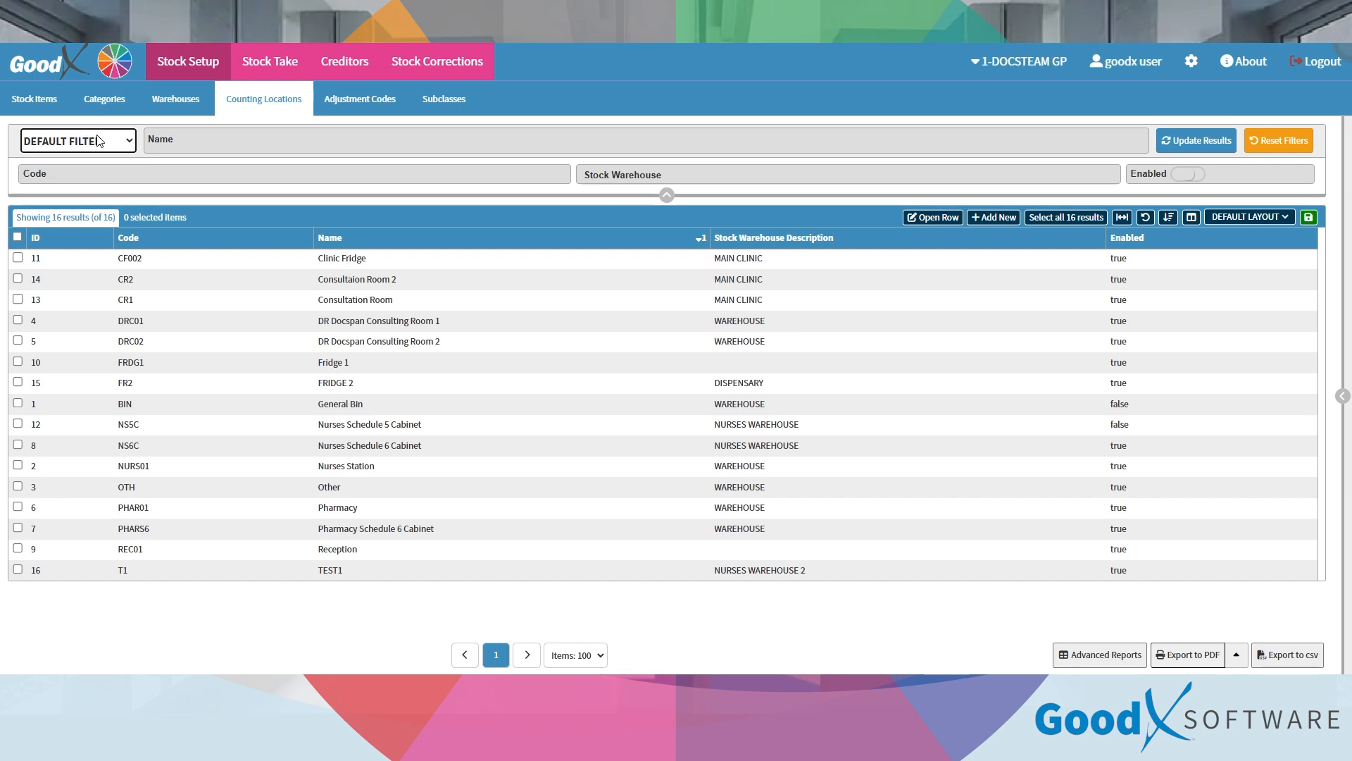
Step: Filter the counting locations by the name "pharmacy", update the results and reset the filters
left_click(246, 140)
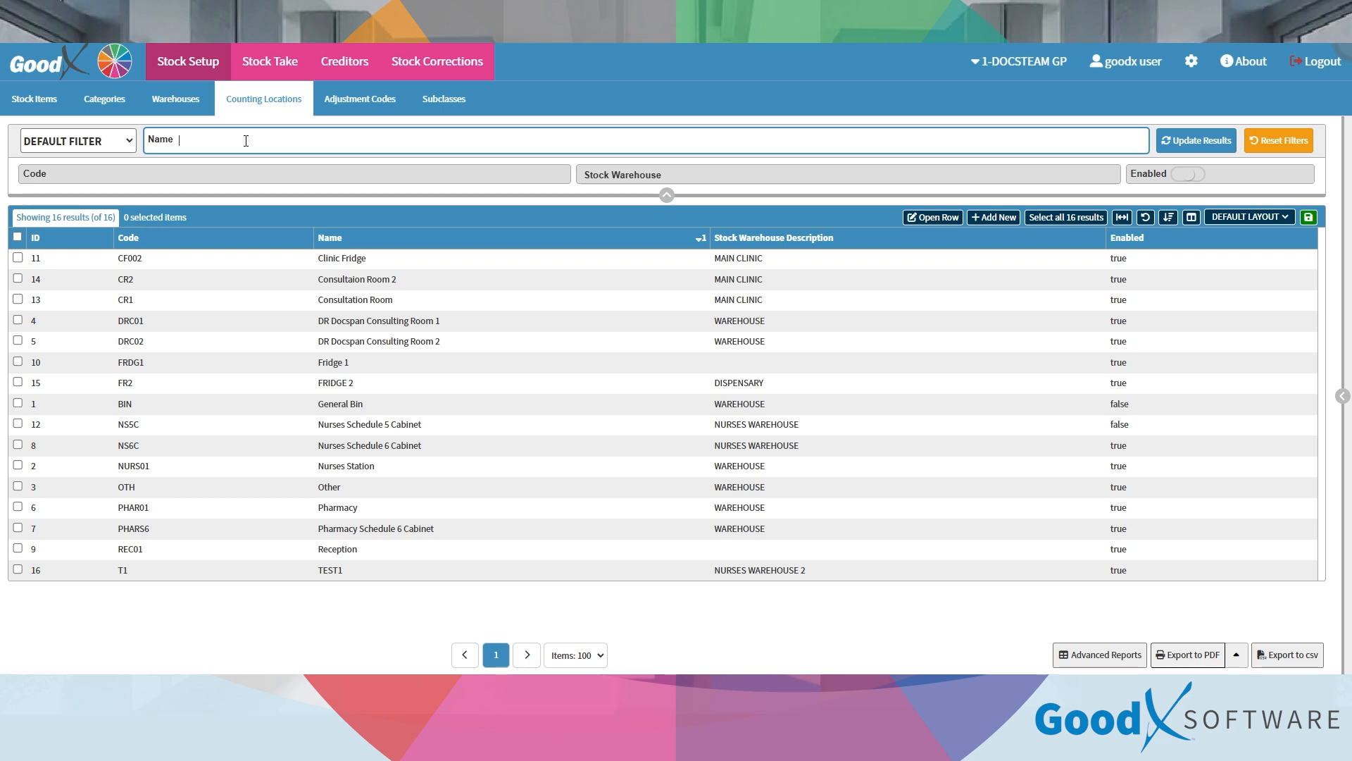
type("phar")
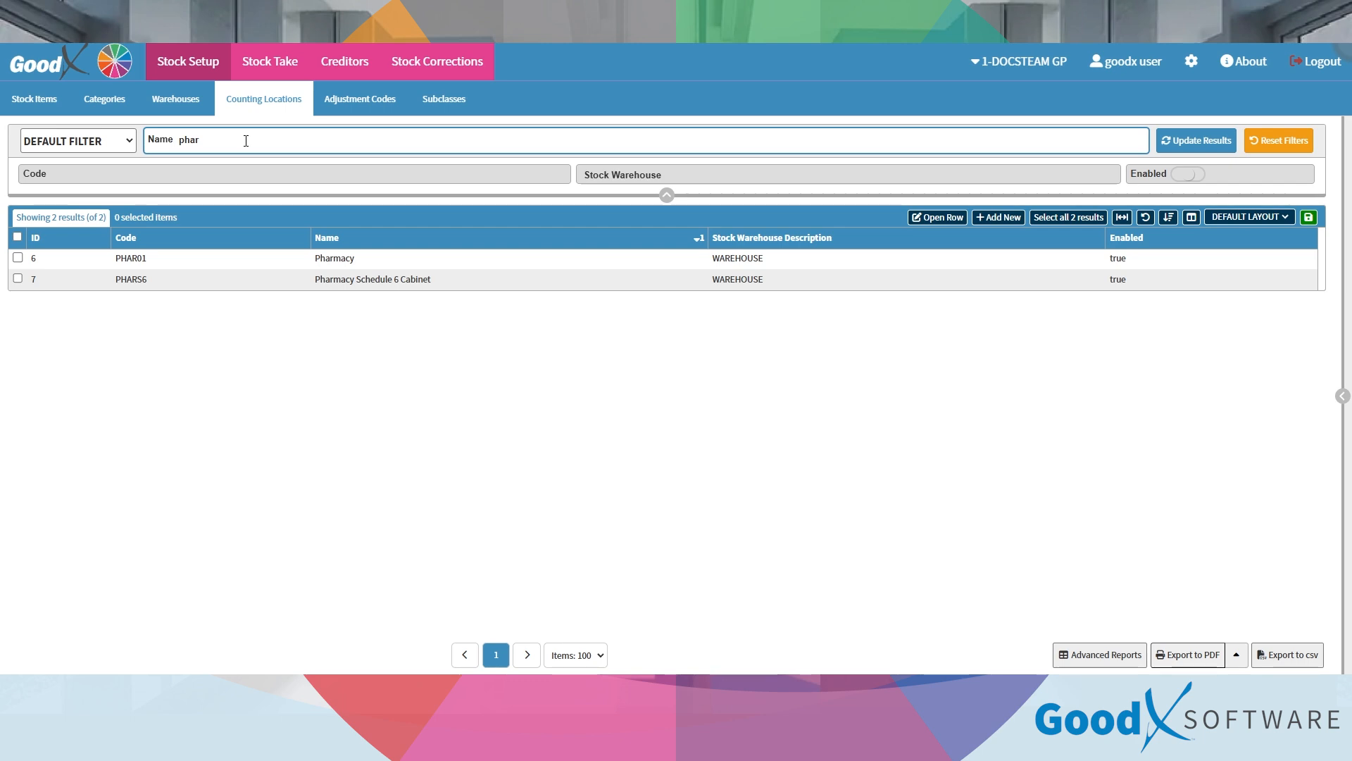
left_click(246, 141)
type("macy")
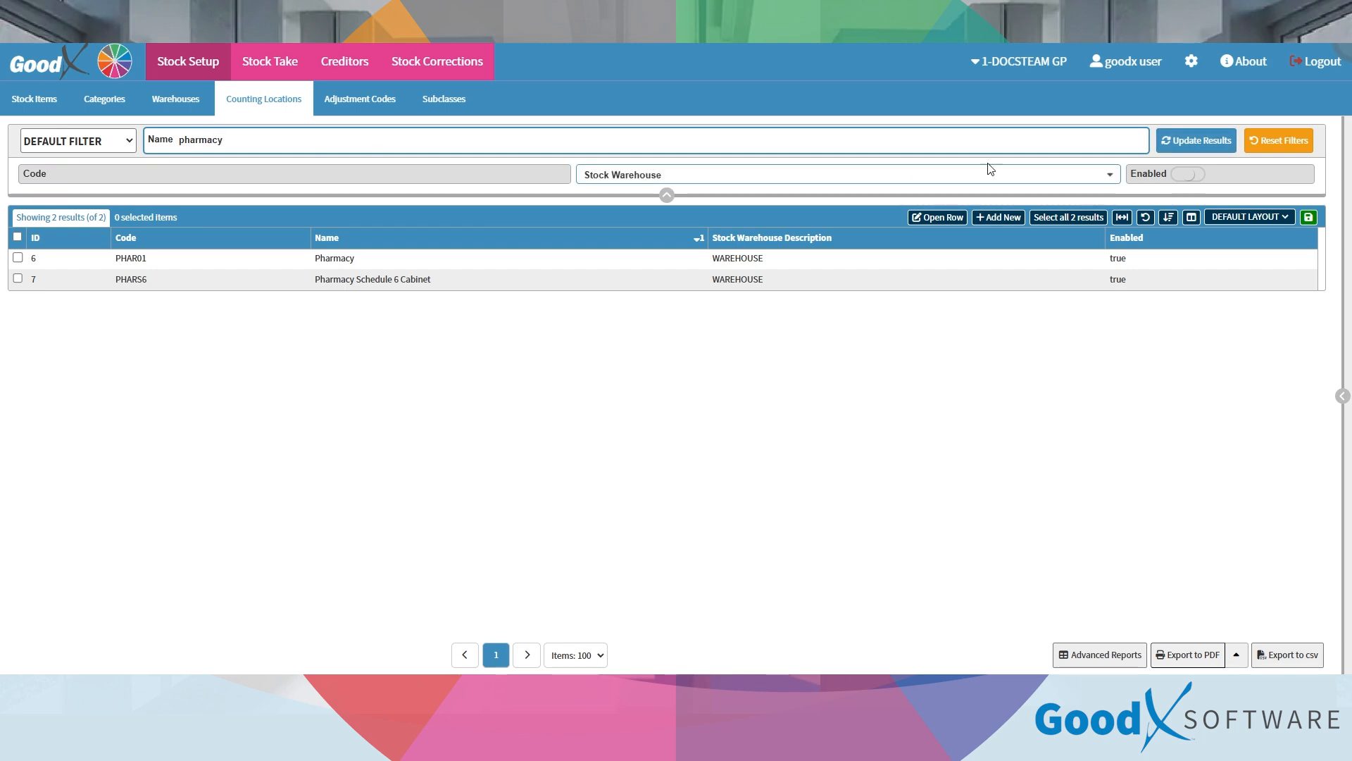
left_click(1191, 141)
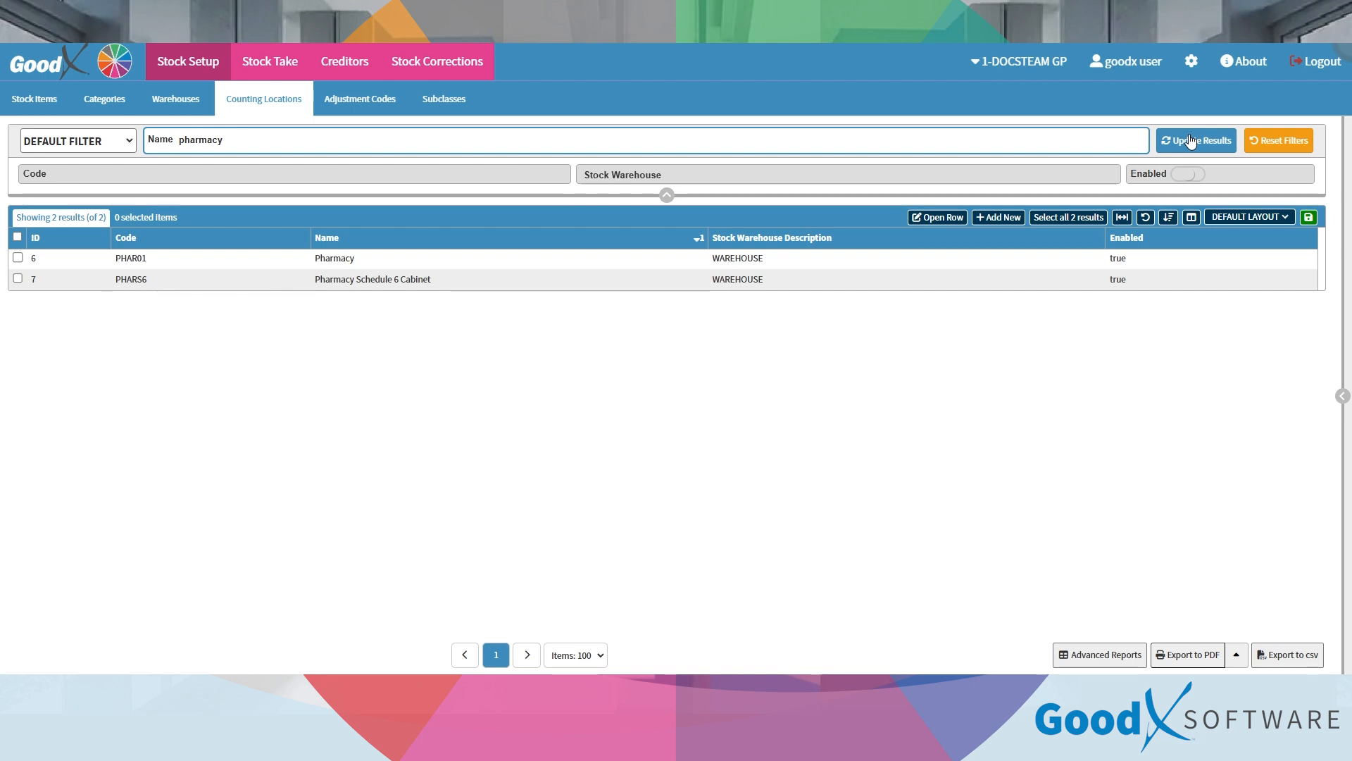
left_click(1282, 143)
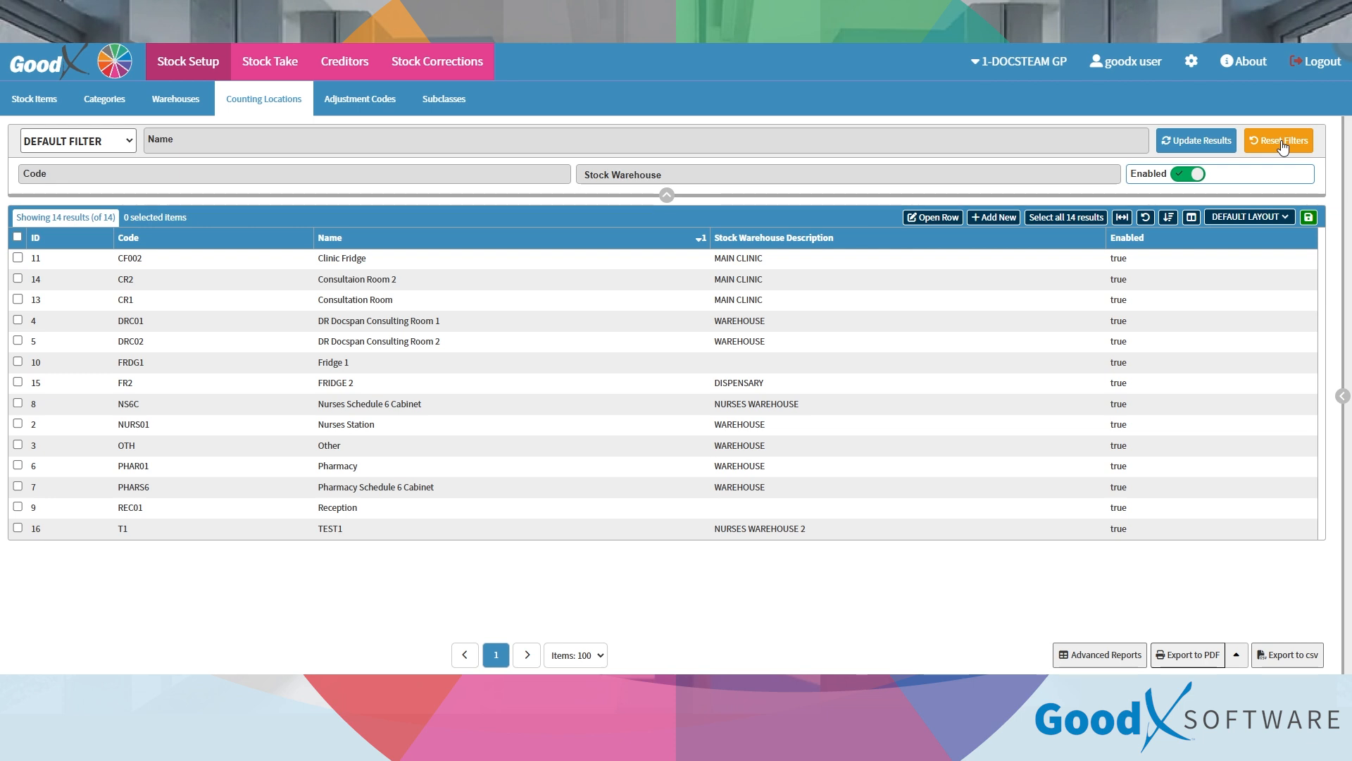
Step: Filter the counting locations by the code "rec" and reset the filters
left_click(110, 170)
left_click(159, 176)
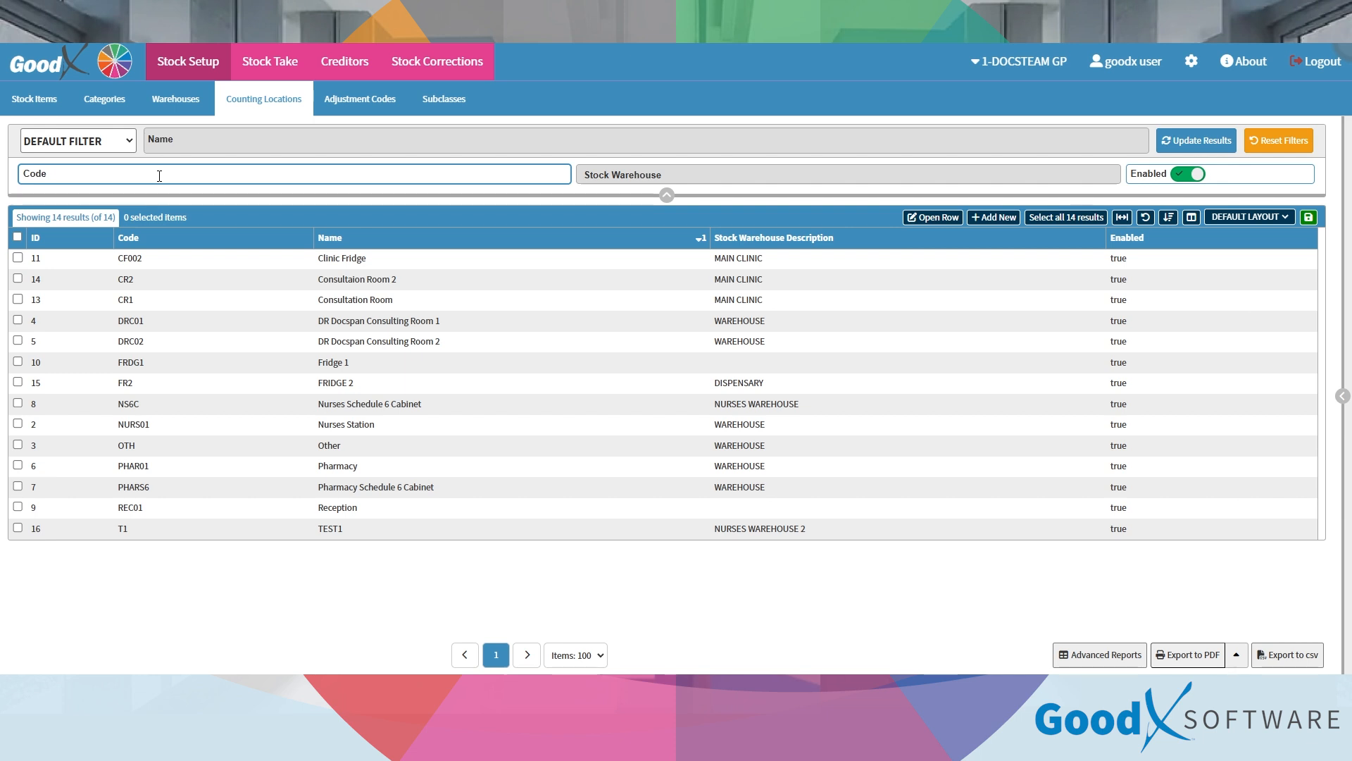
type("rec")
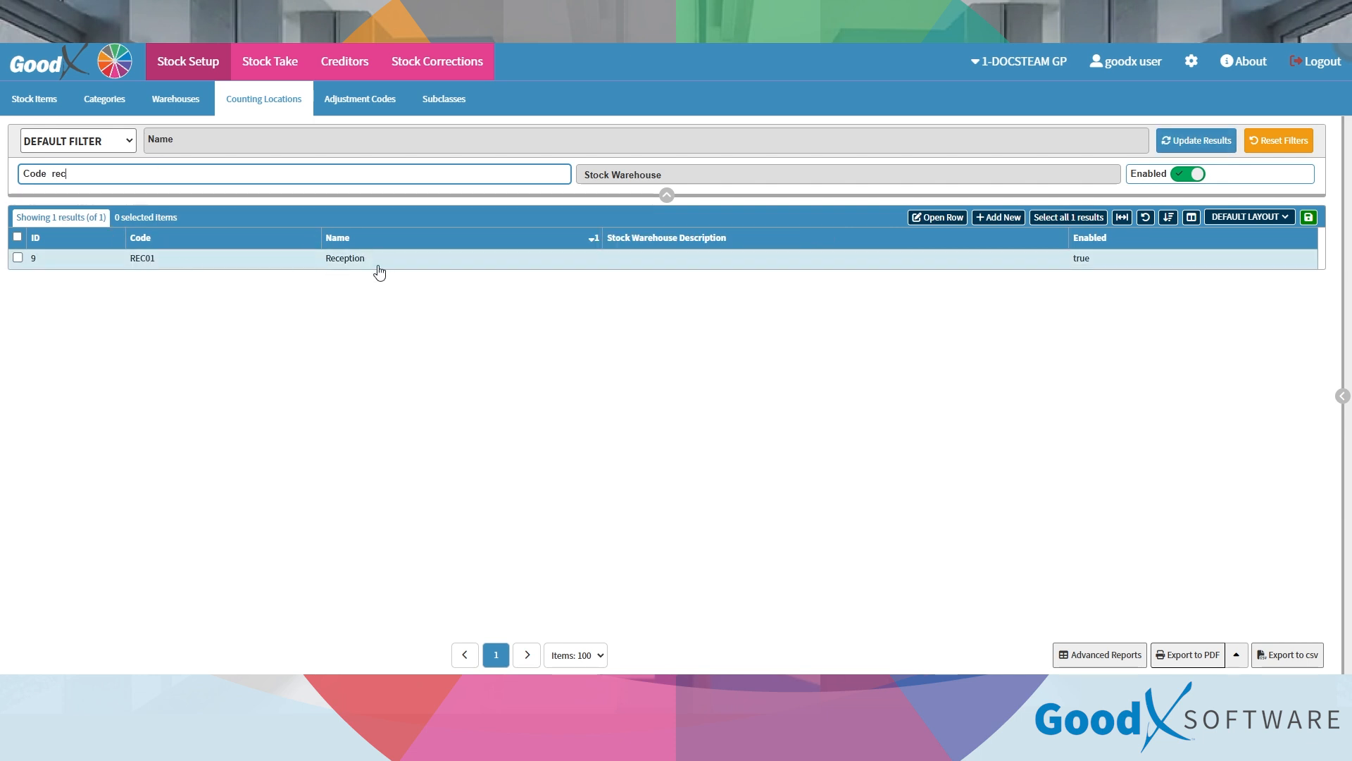
left_click(1265, 142)
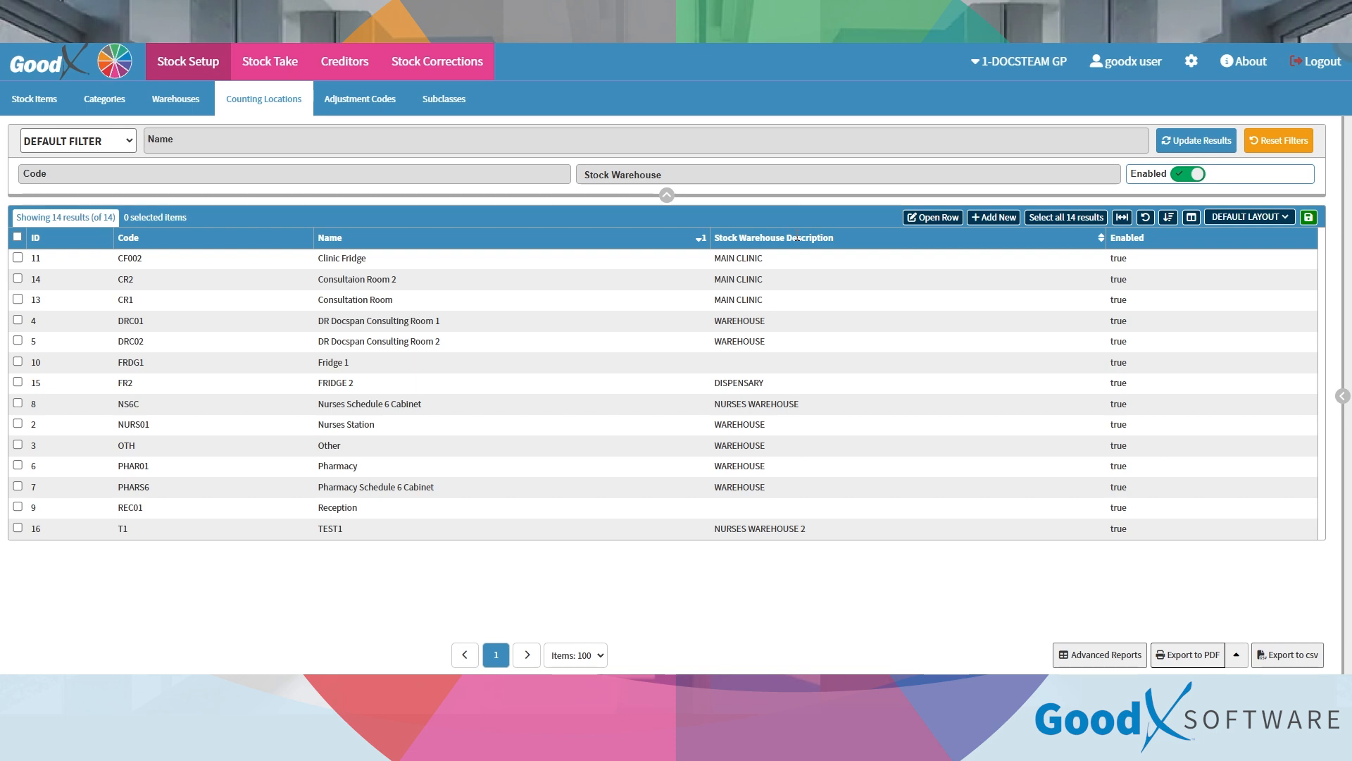
Step: Filter the counting locations by the DISPENSARY stock warehouse
left_click(794, 175)
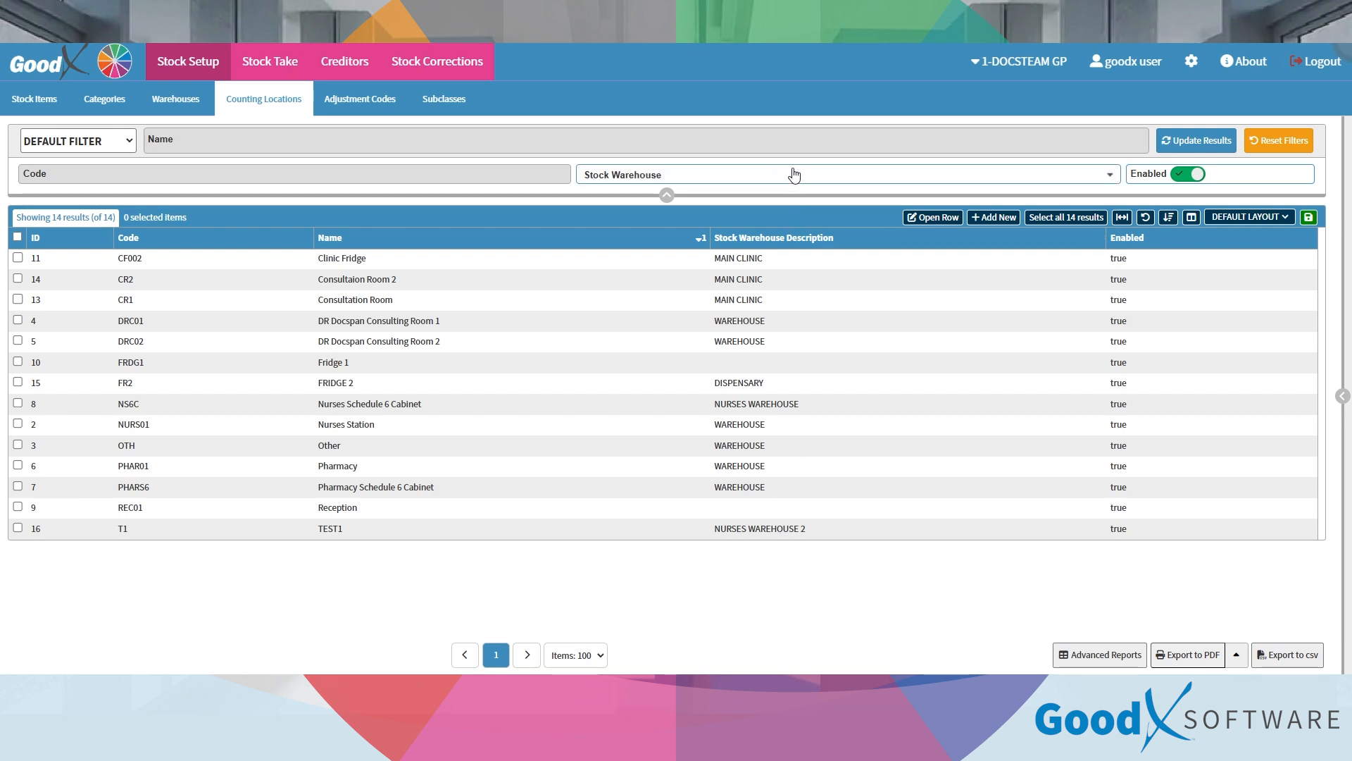
left_click(794, 174)
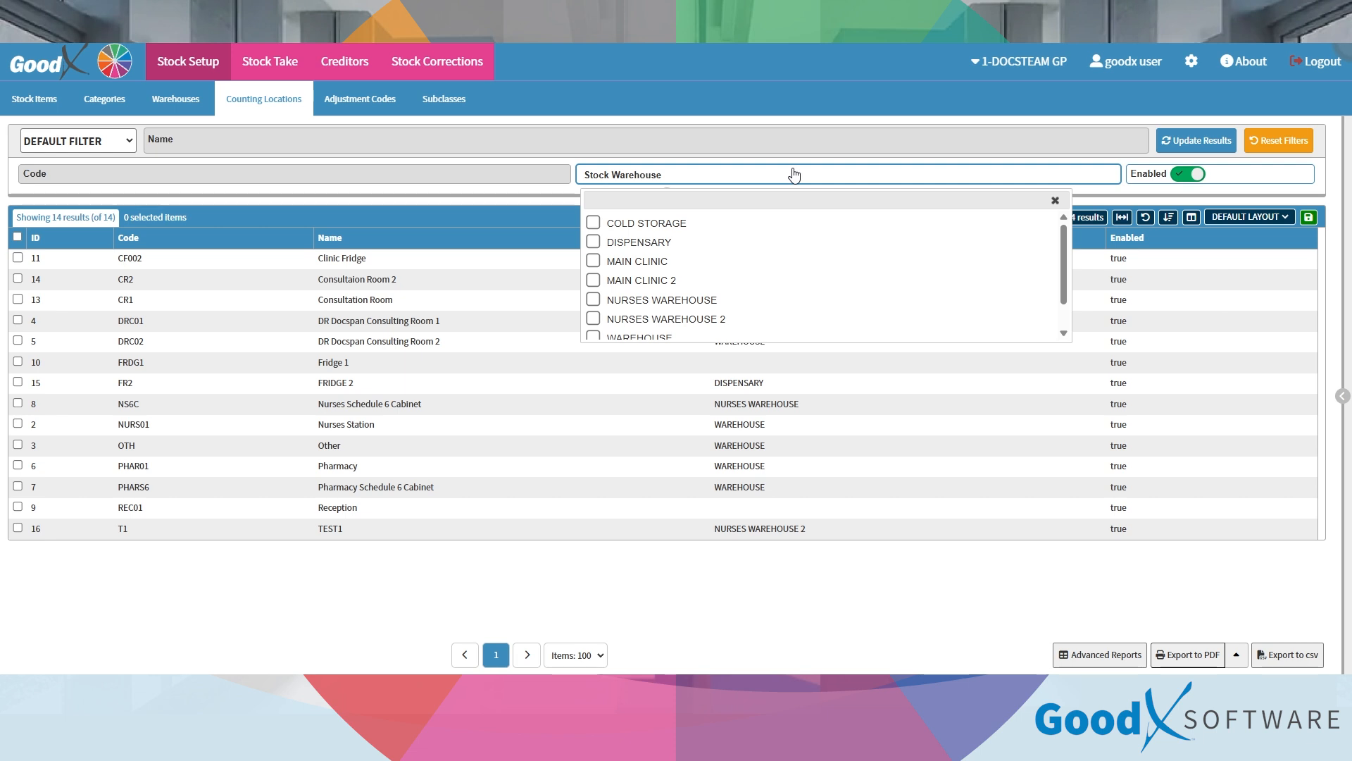
scroll(776, 240, "down", 1)
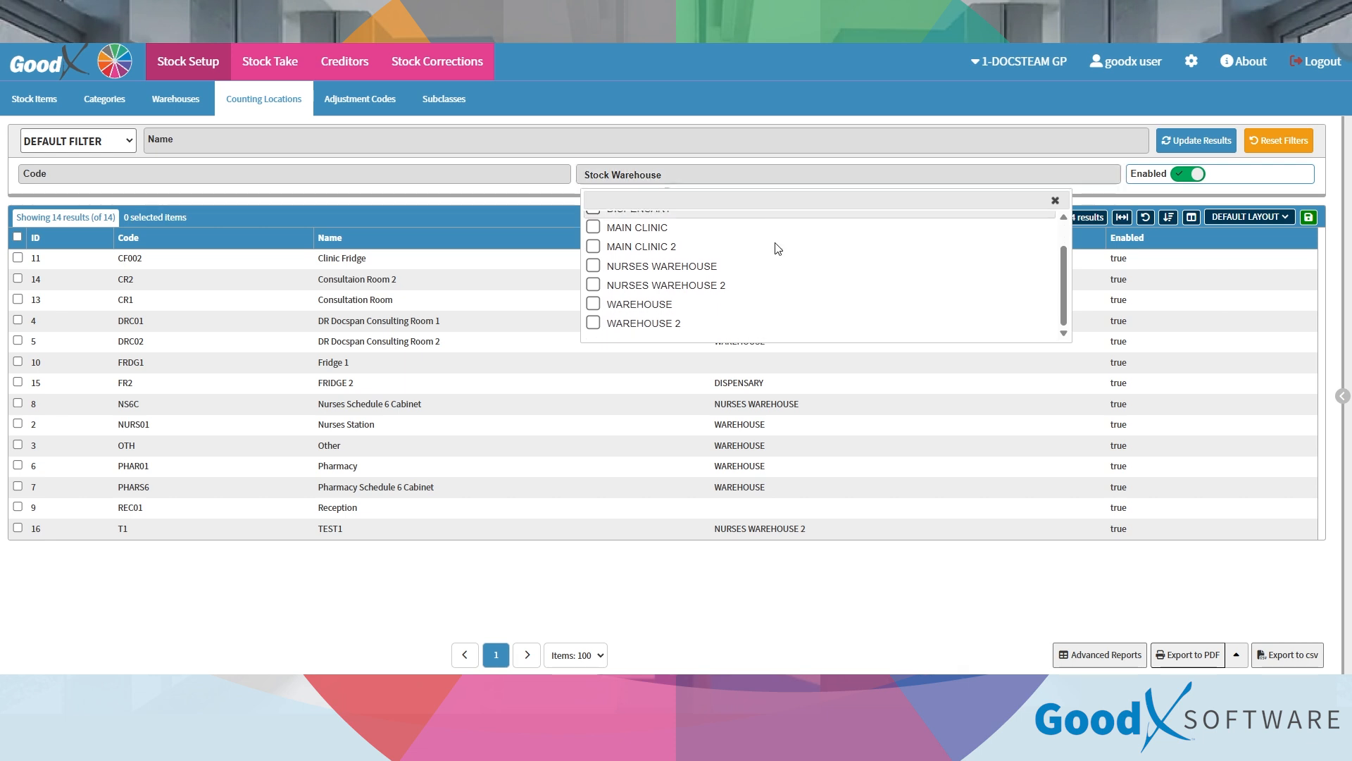
scroll(777, 248, "up", 1)
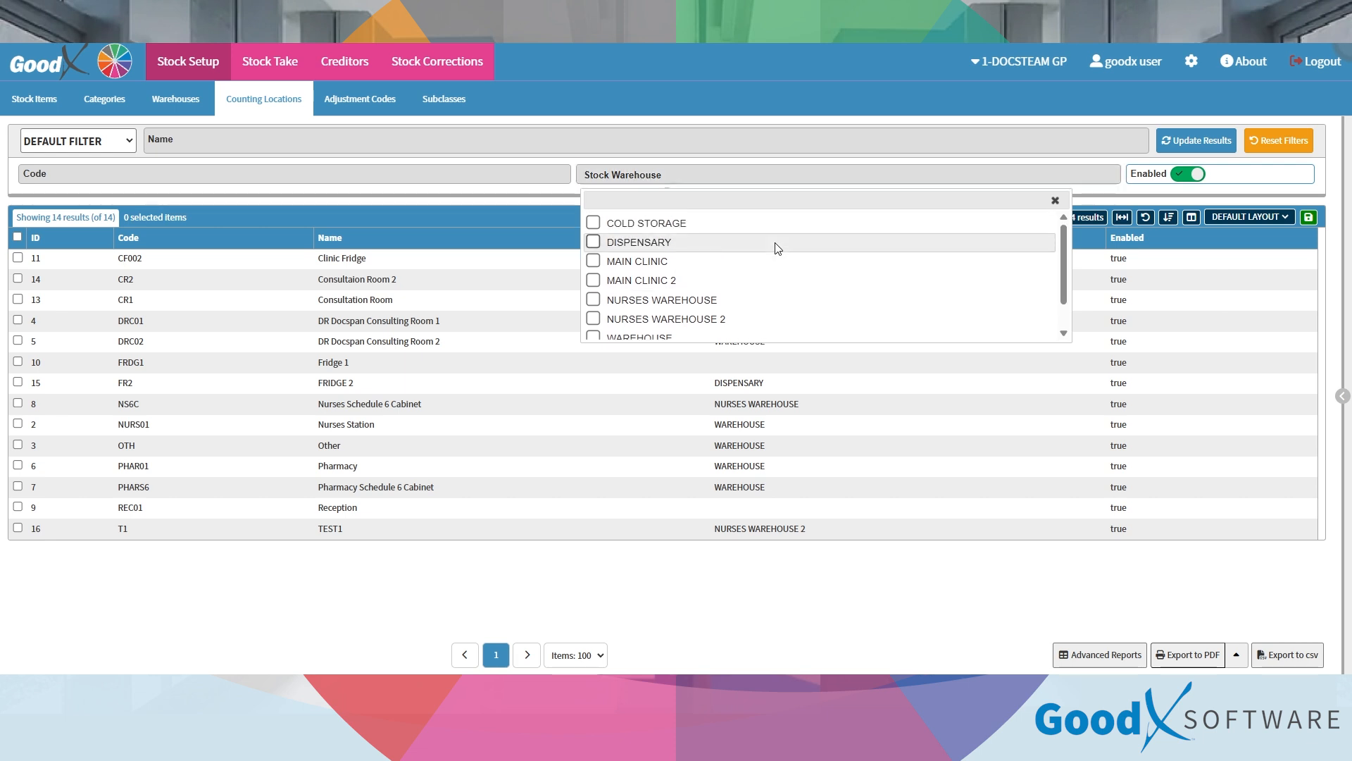
left_click(592, 243)
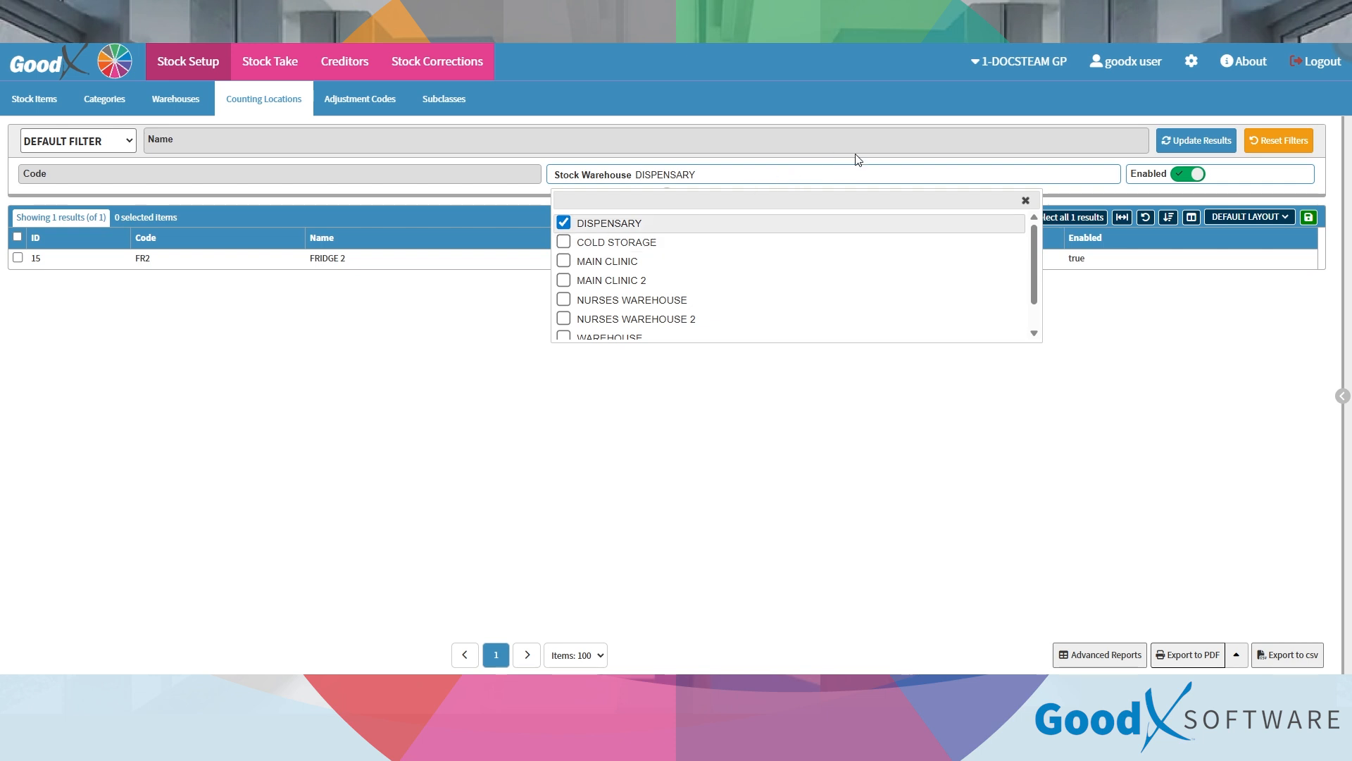
left_click(779, 164)
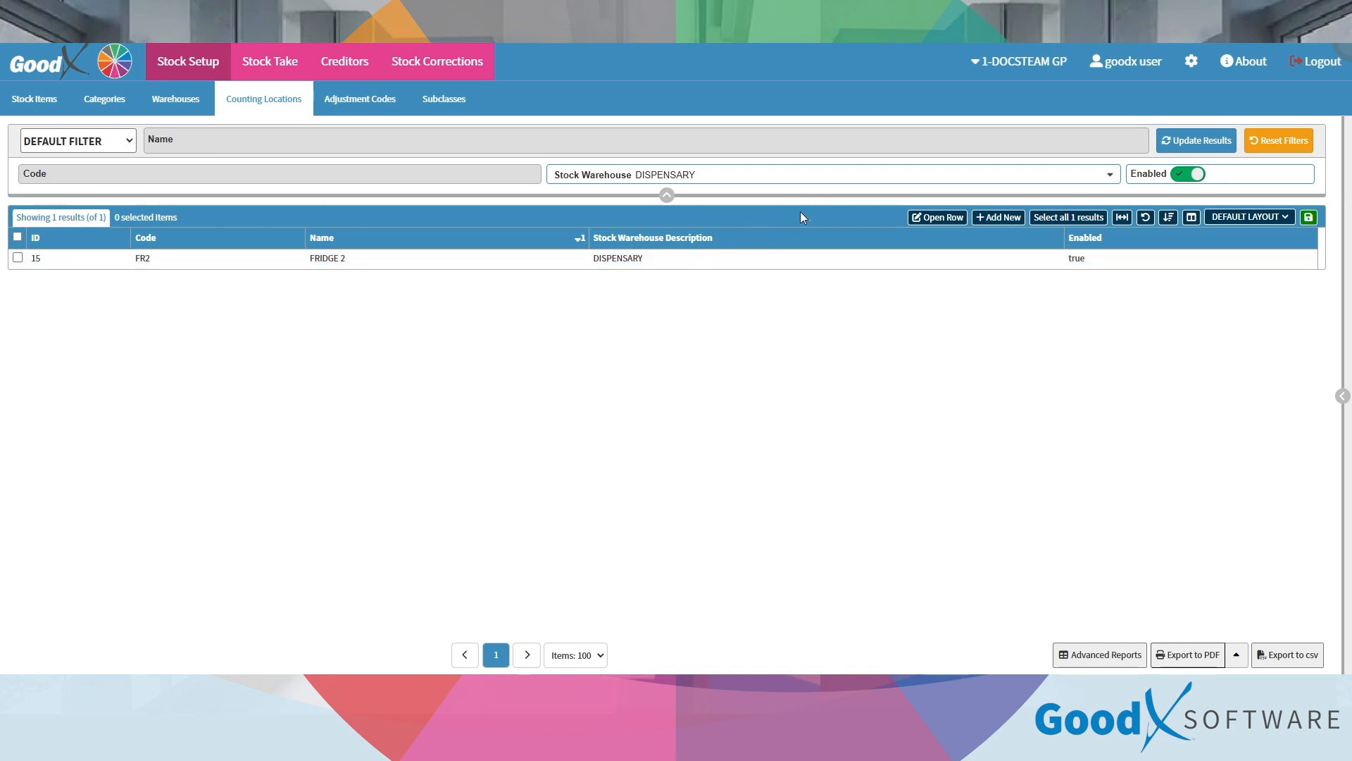
Step: Switch the stock warehouse filter from DISPENSARY to NURSES WAREHOUSE, and clear the warehouse selection after viewing the results
left_click(849, 175)
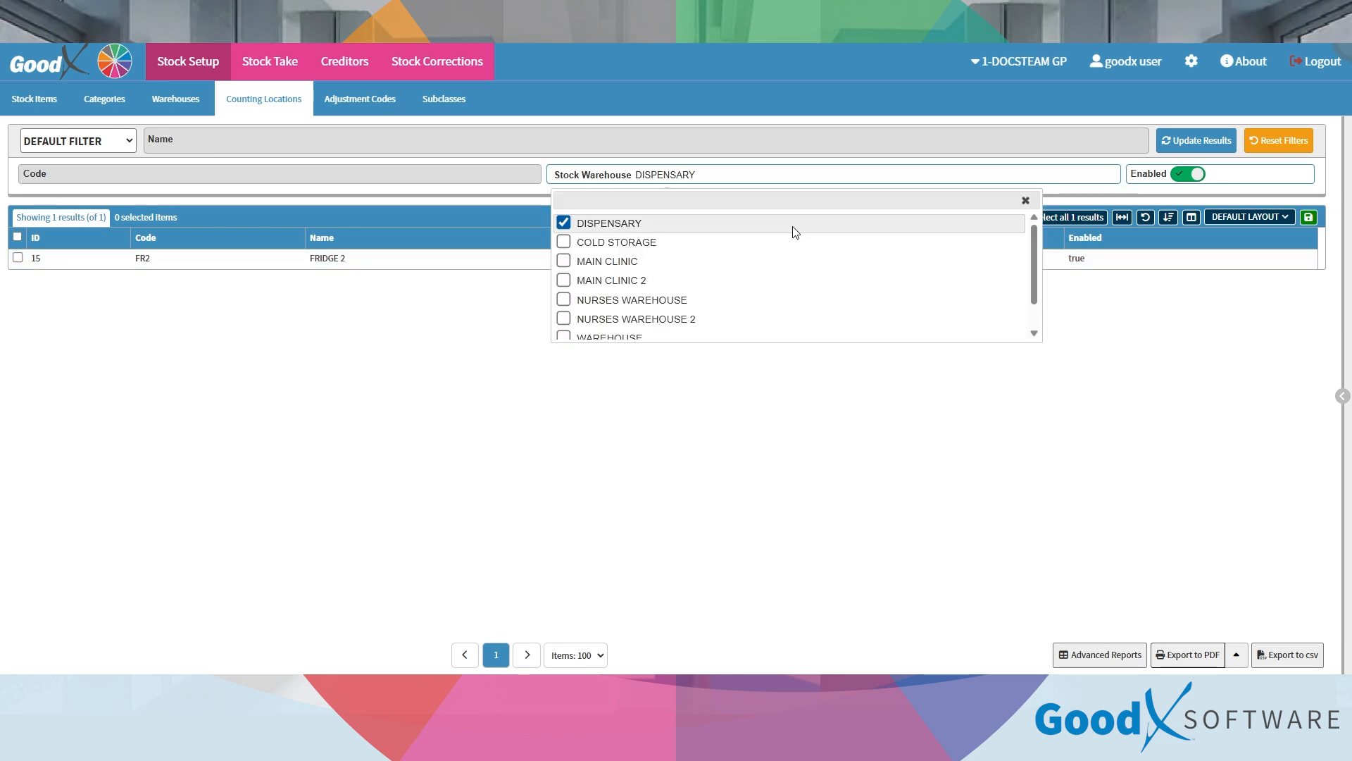
left_click(733, 299)
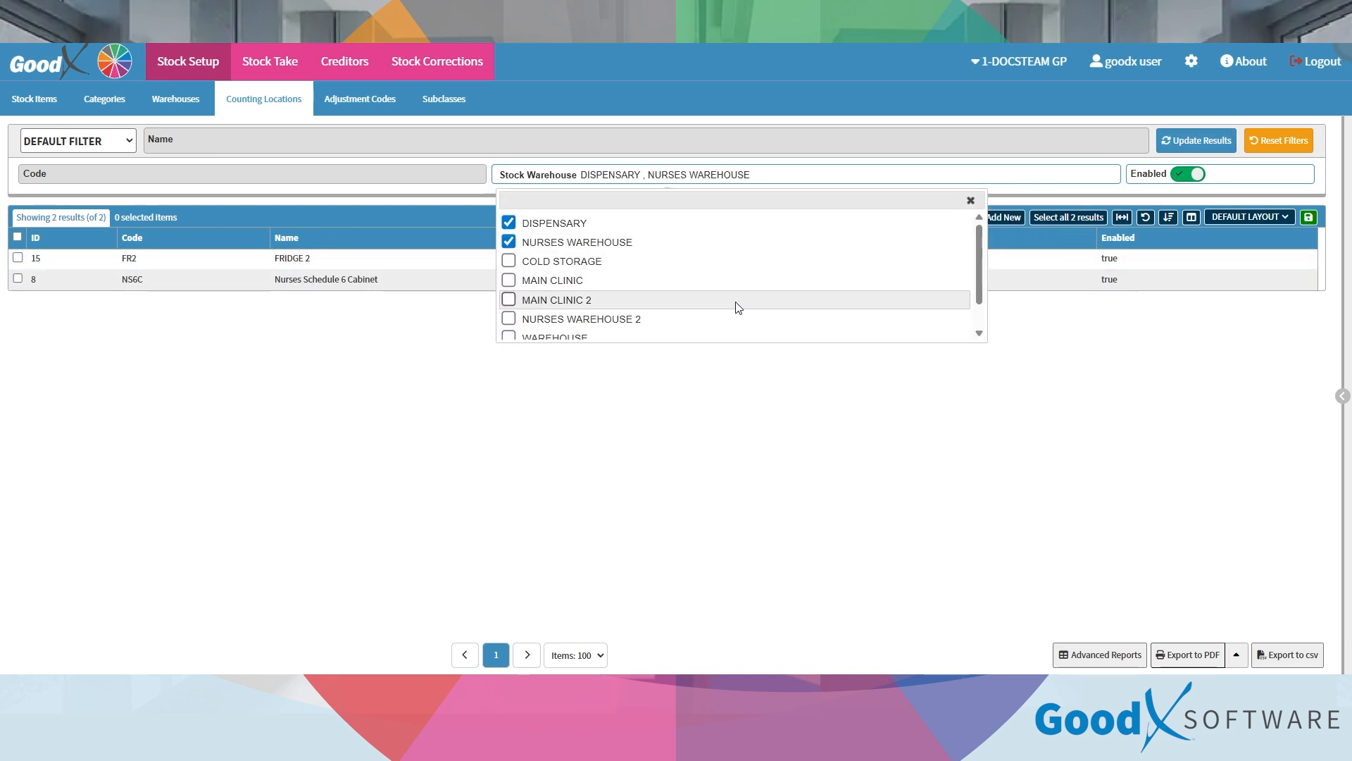
left_click(508, 223)
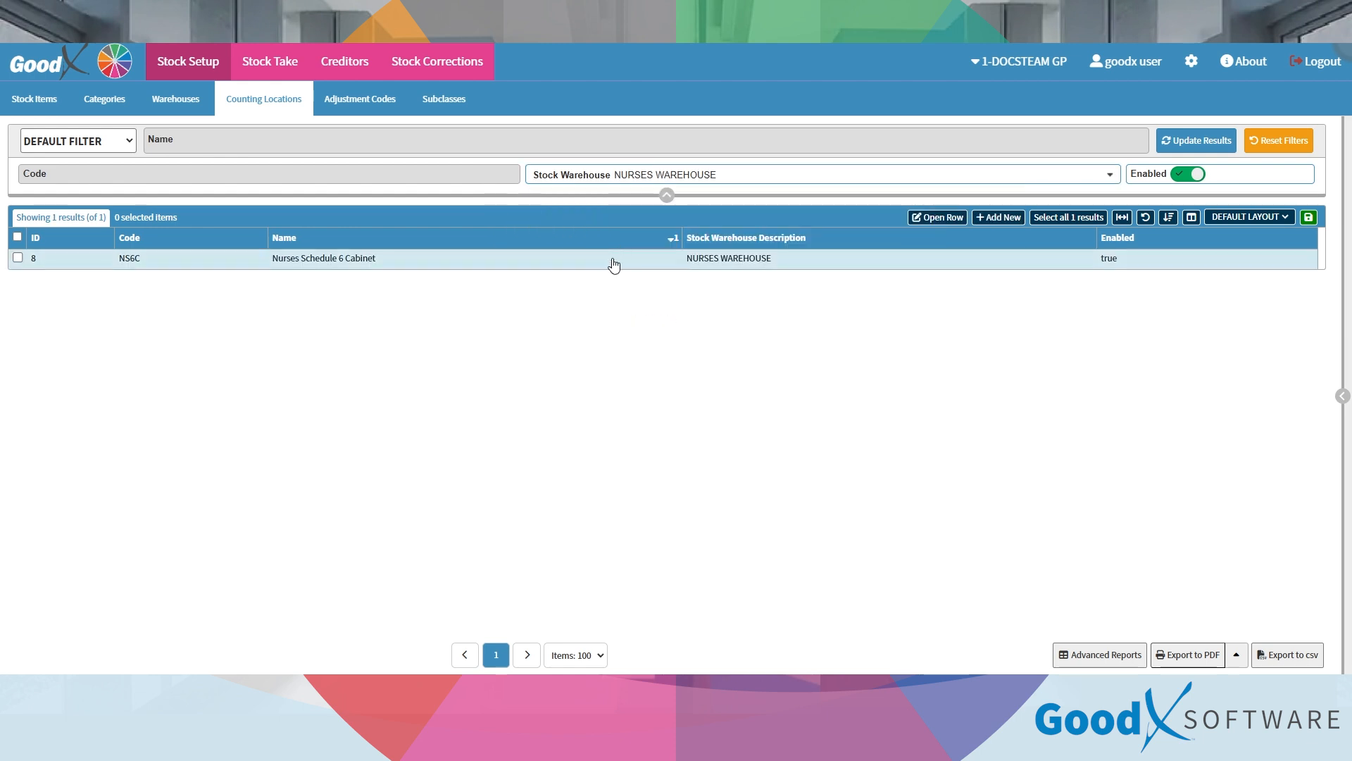
left_click(955, 174)
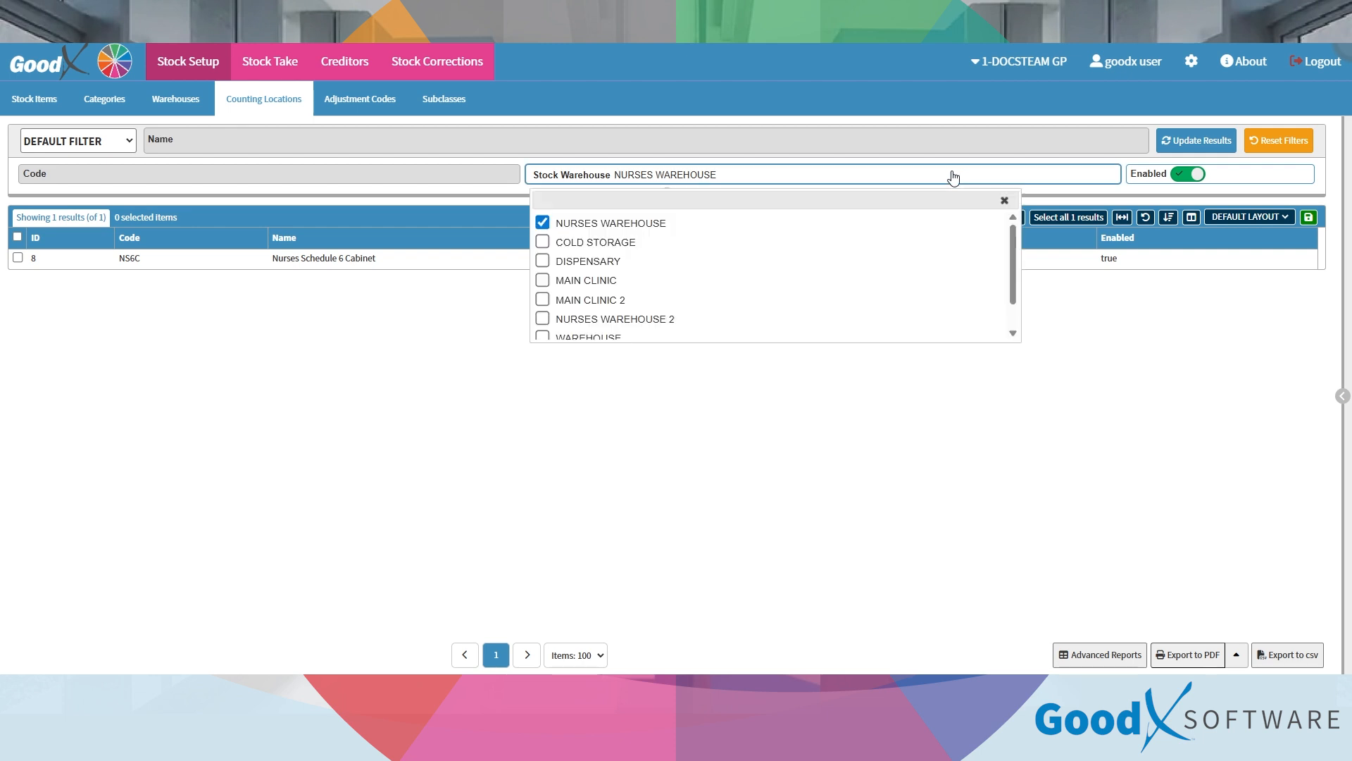
left_click(541, 222)
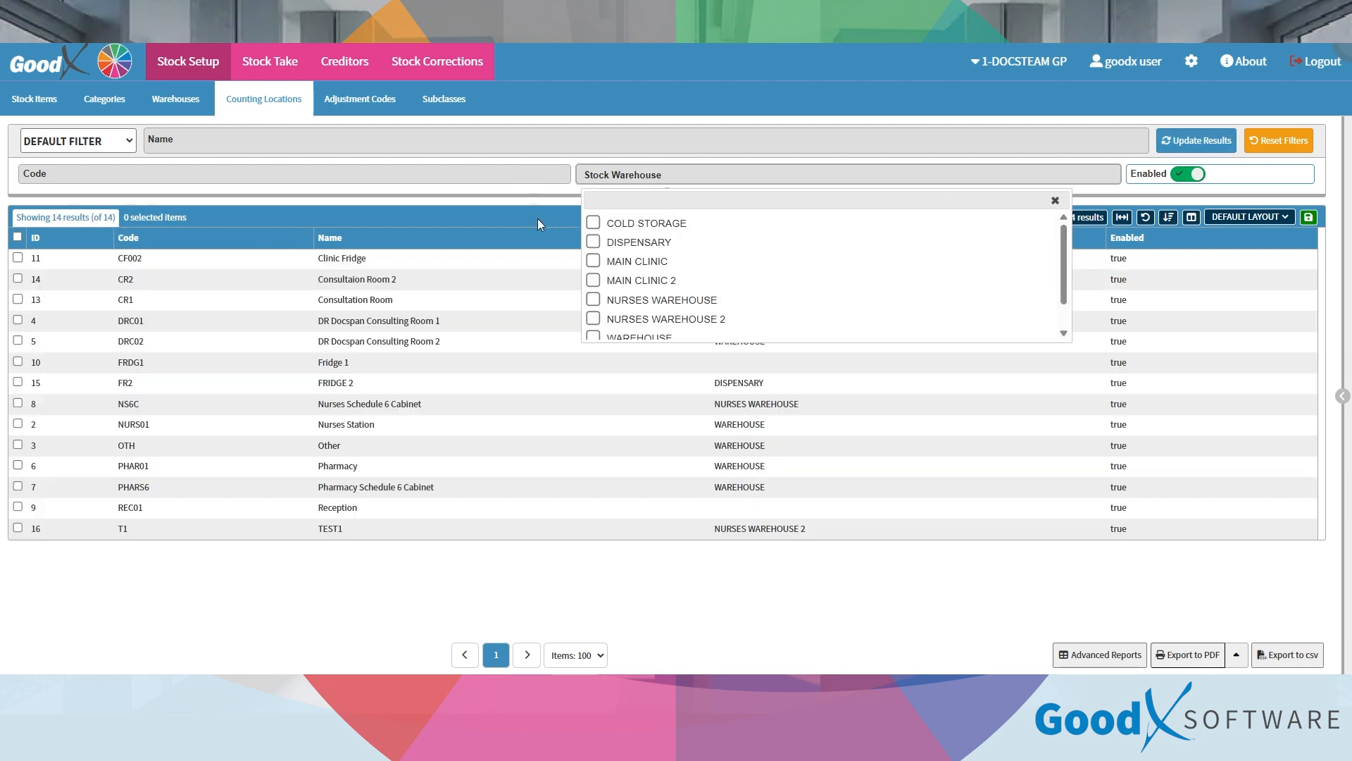
left_click(752, 187)
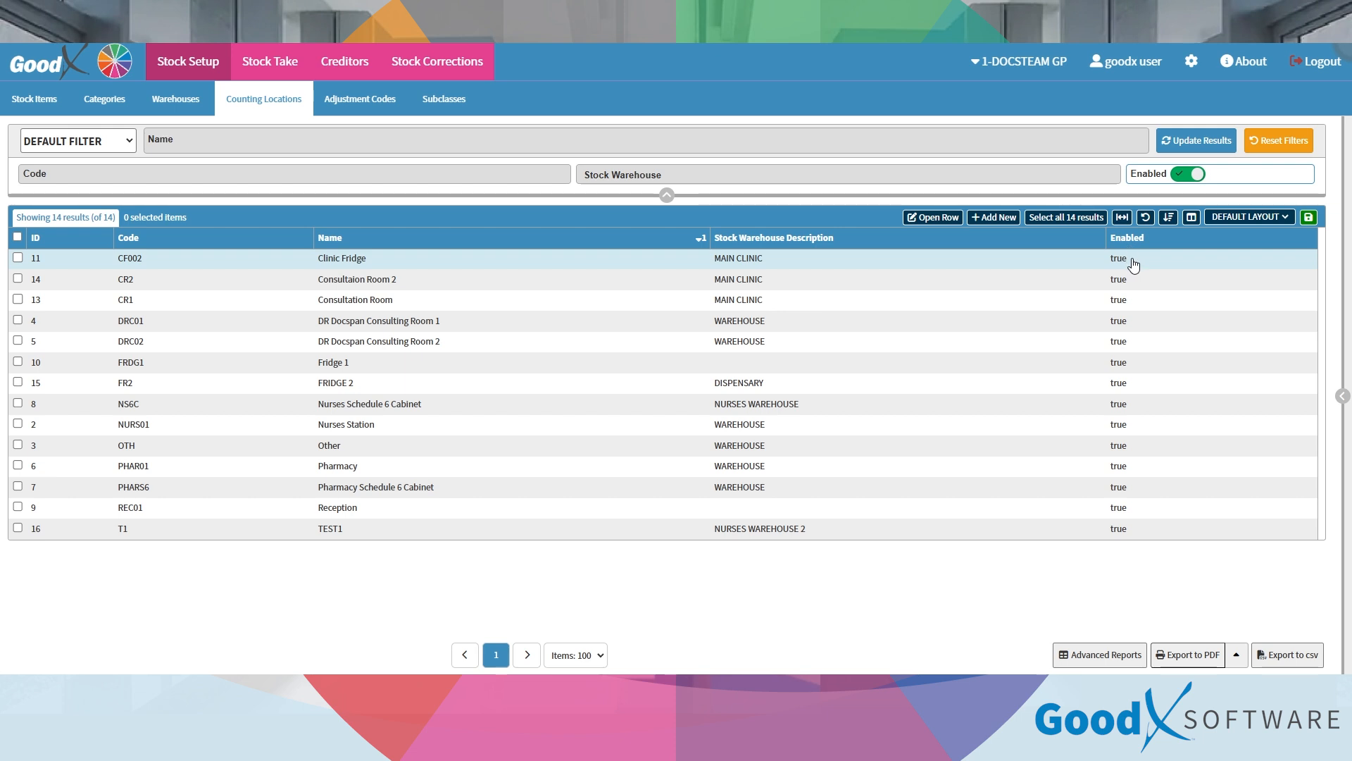
Step: Cycle the Enabled filter through all locations, disabled only and enabled only, and leave it unset
left_click(1184, 182)
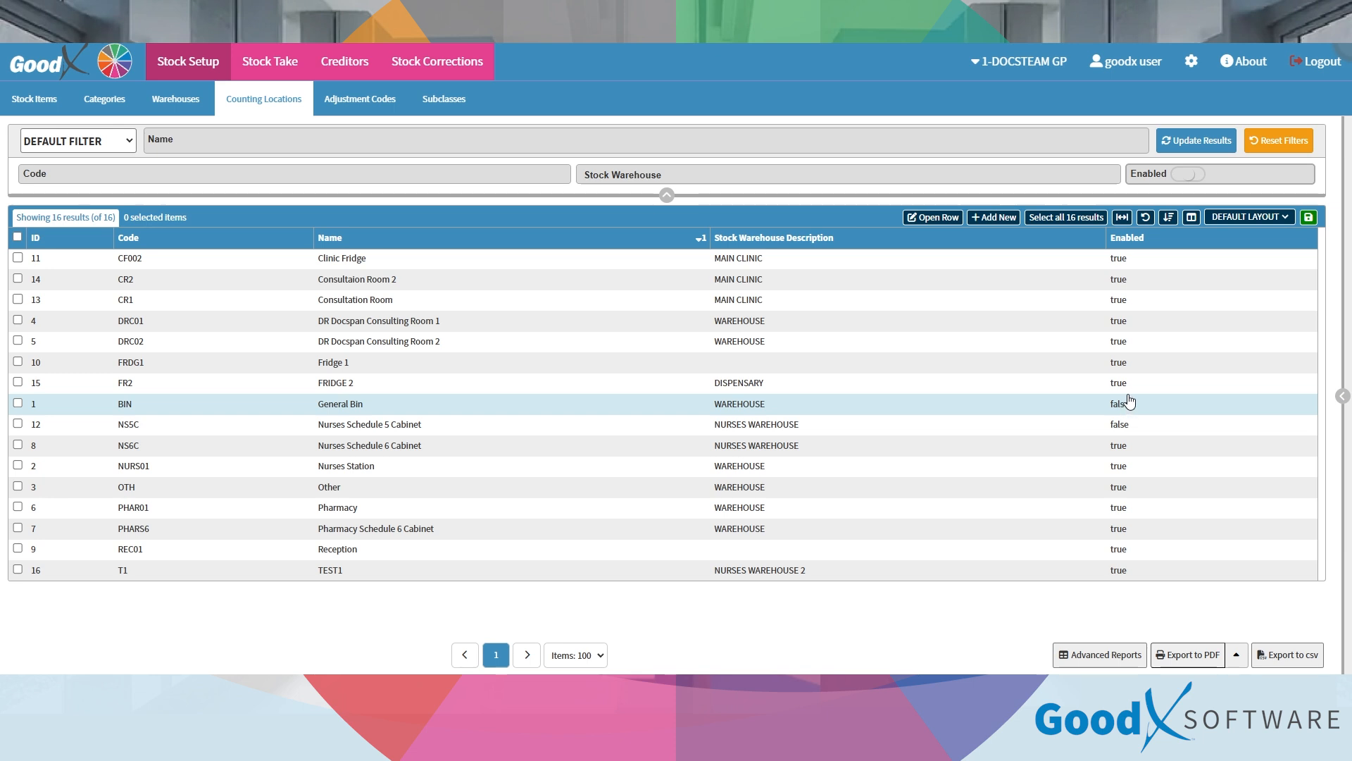
left_click(1188, 176)
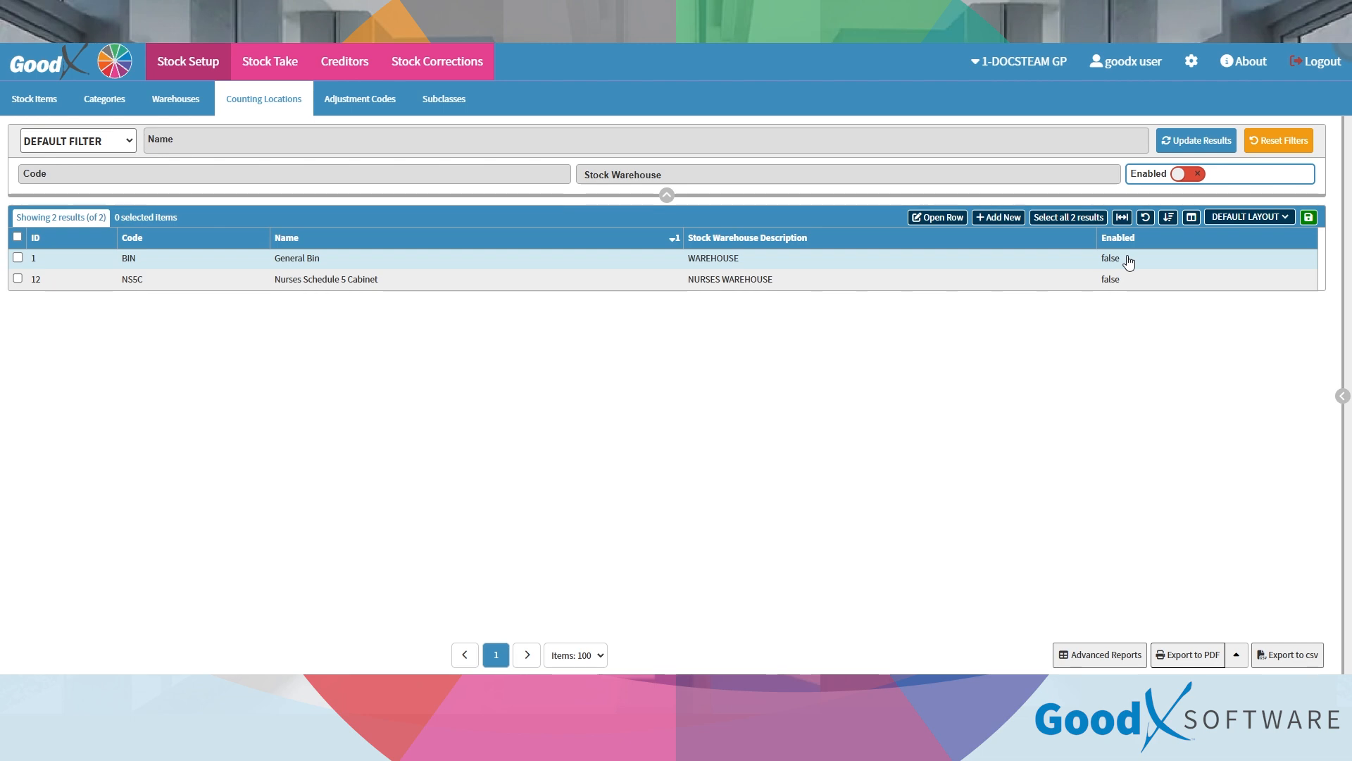
left_click(1181, 175)
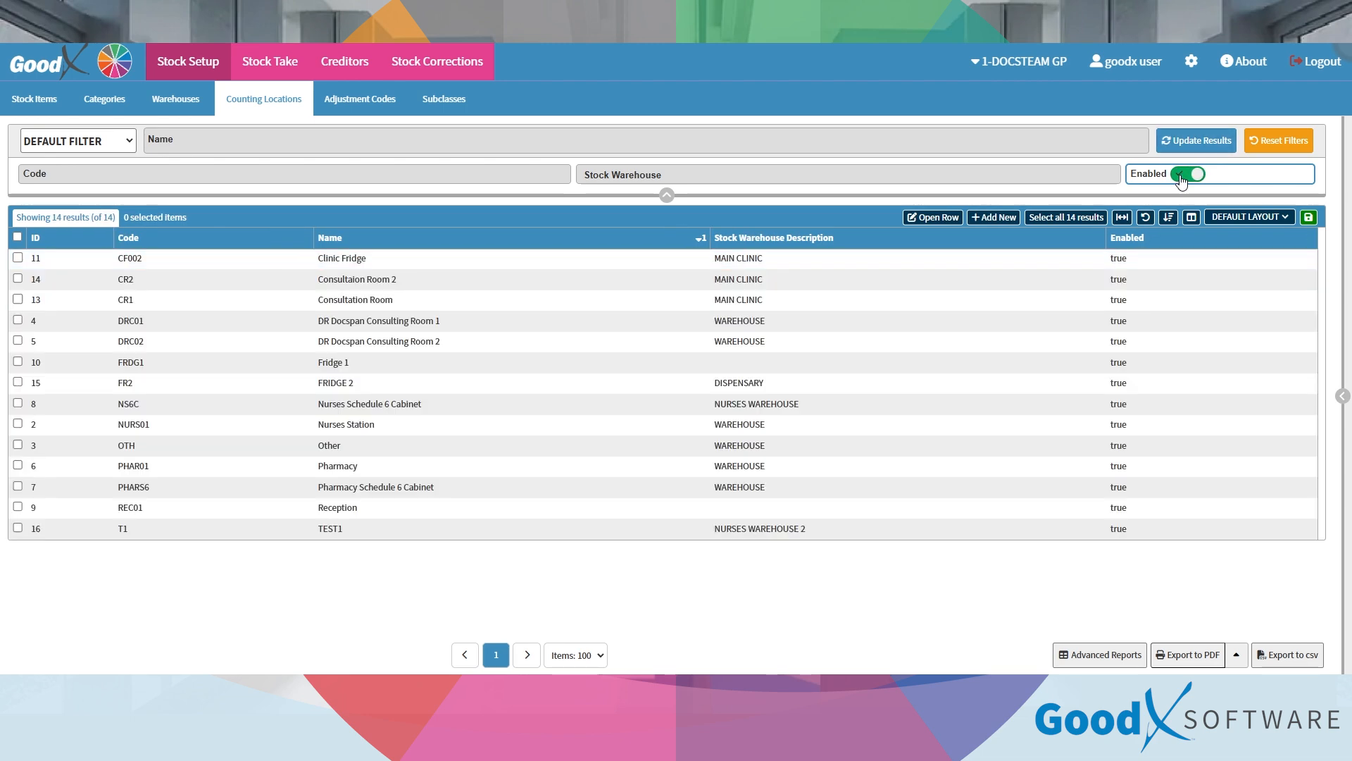
left_click(1181, 176)
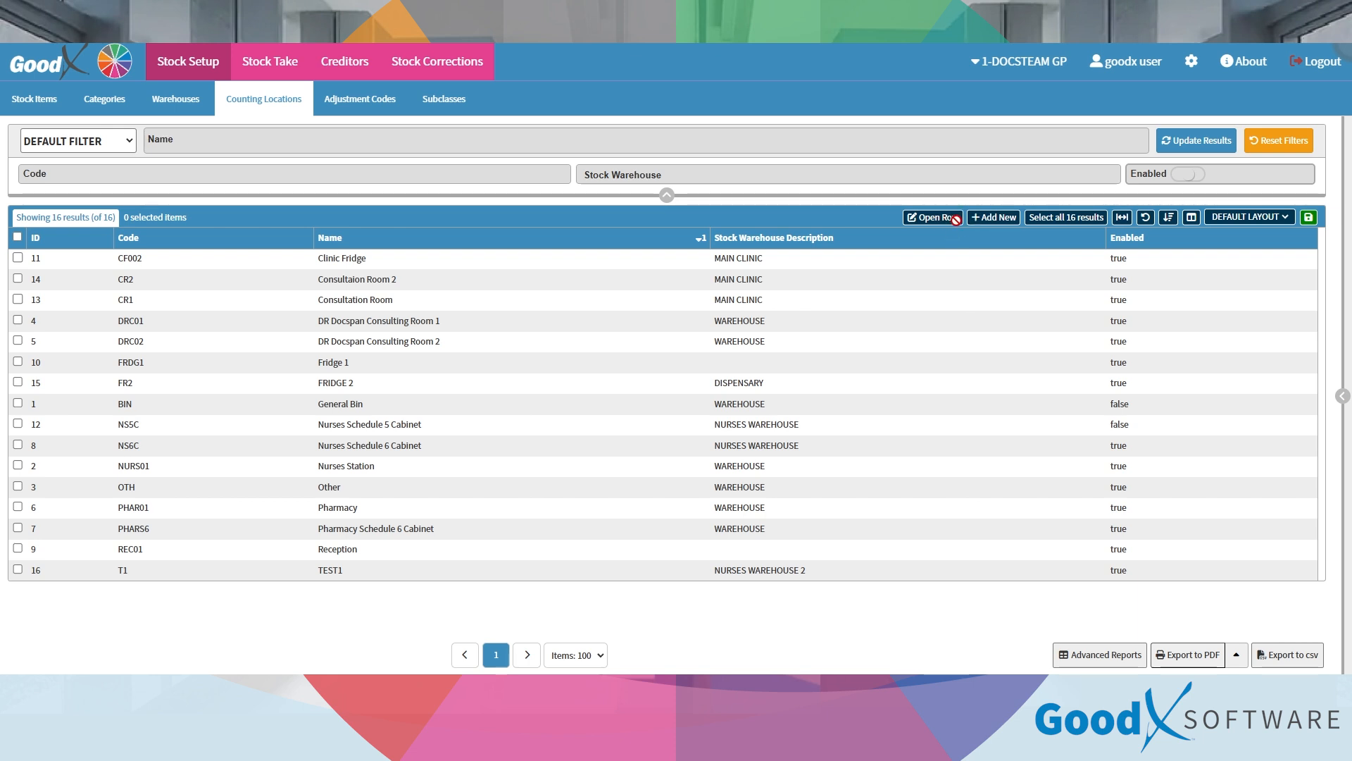
Step: Open the counting location Consultaion Room 2 to view its details and stock items, and close it without saving
left_click(764, 280)
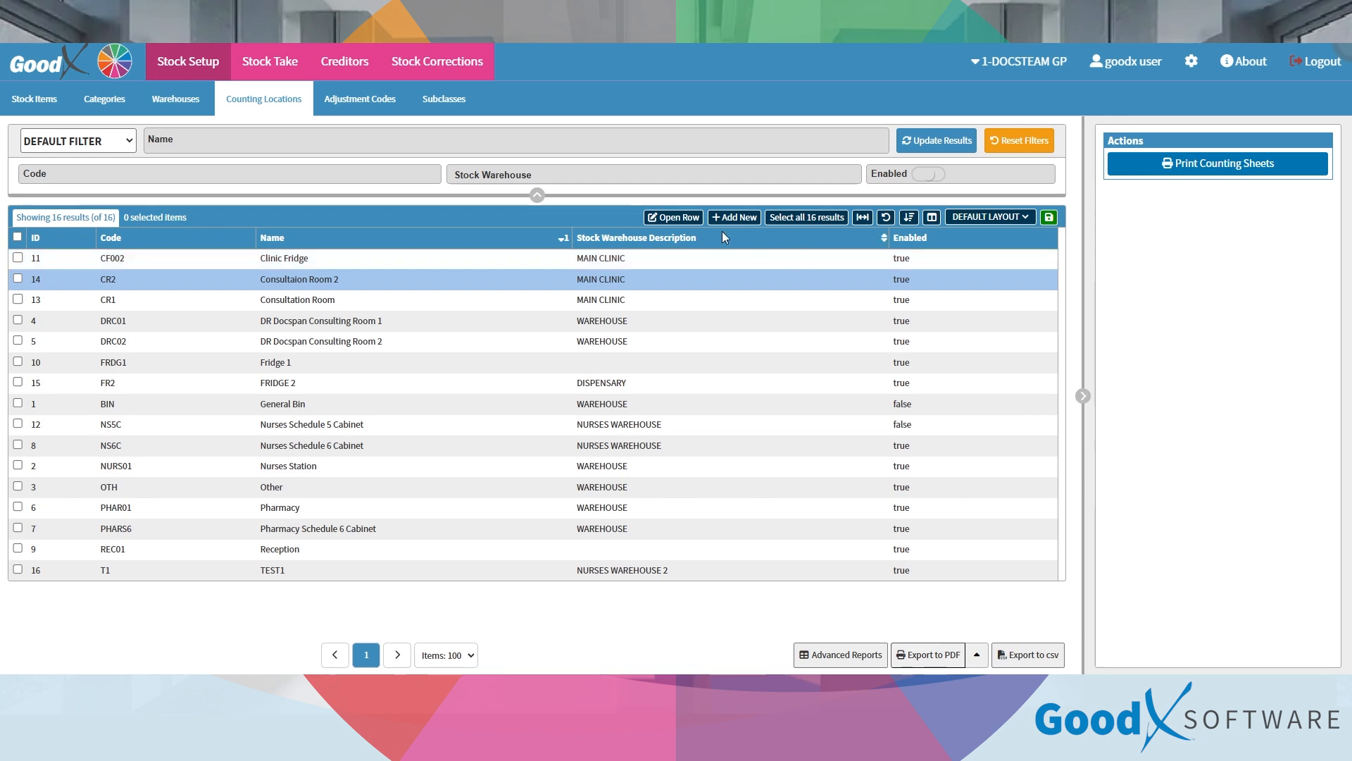
left_click(688, 218)
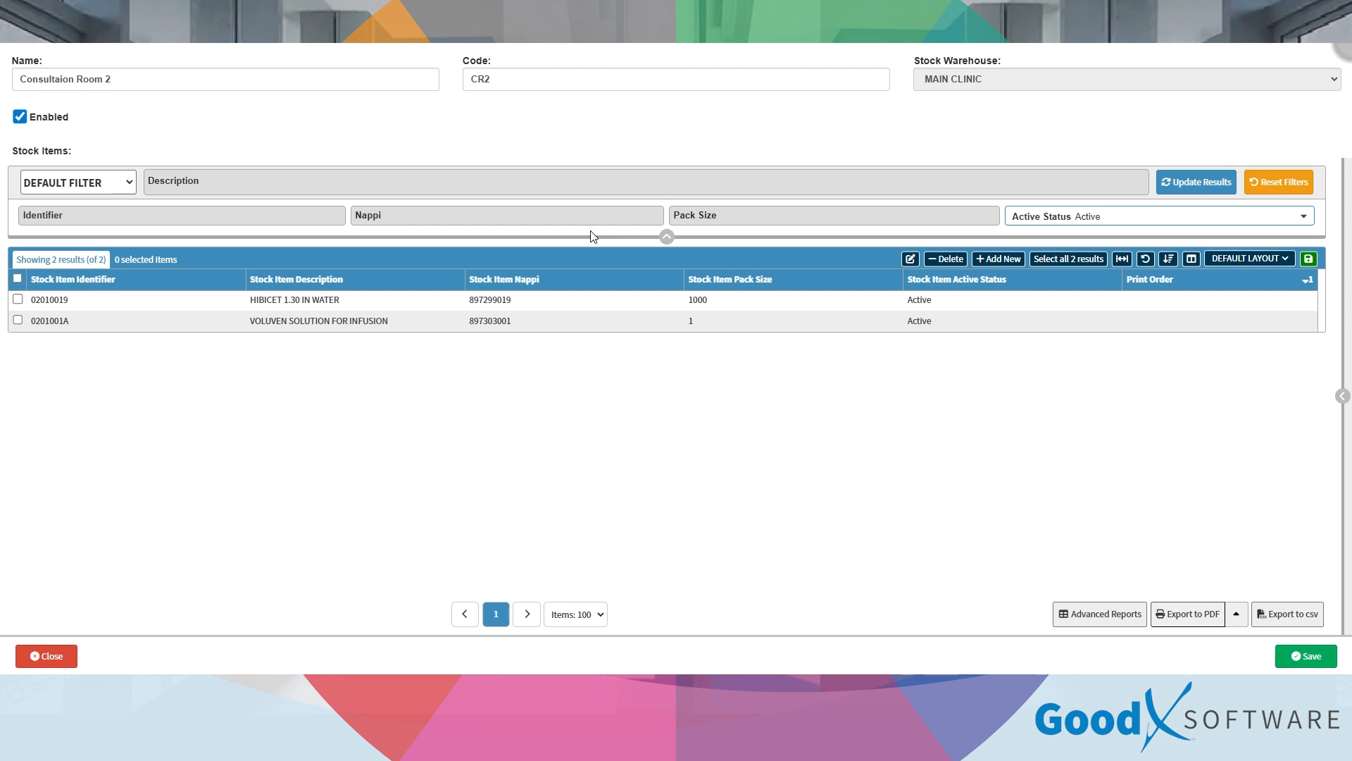
left_click(46, 655)
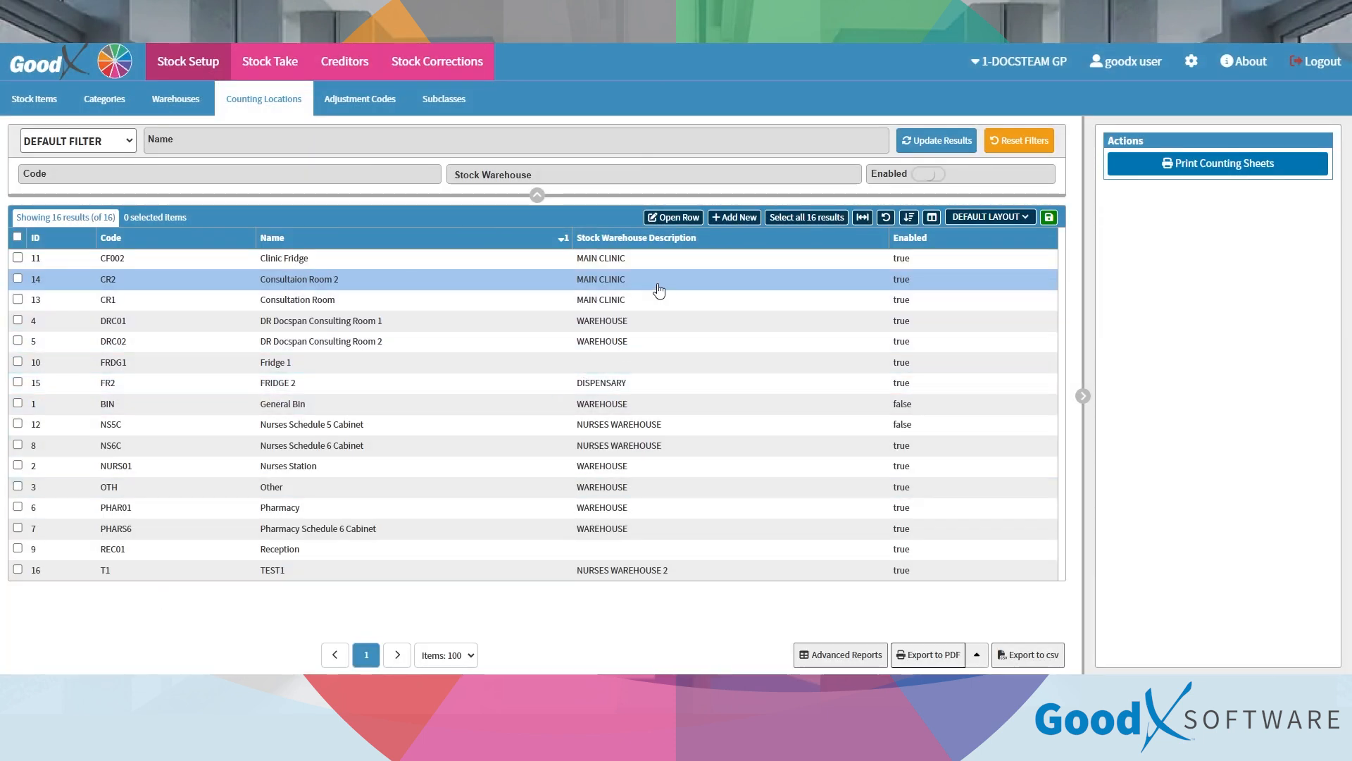
Step: Preview the printable counting sheet for Consultaion Room 2, cancel printing and collapse the location's actions
left_click(1168, 167)
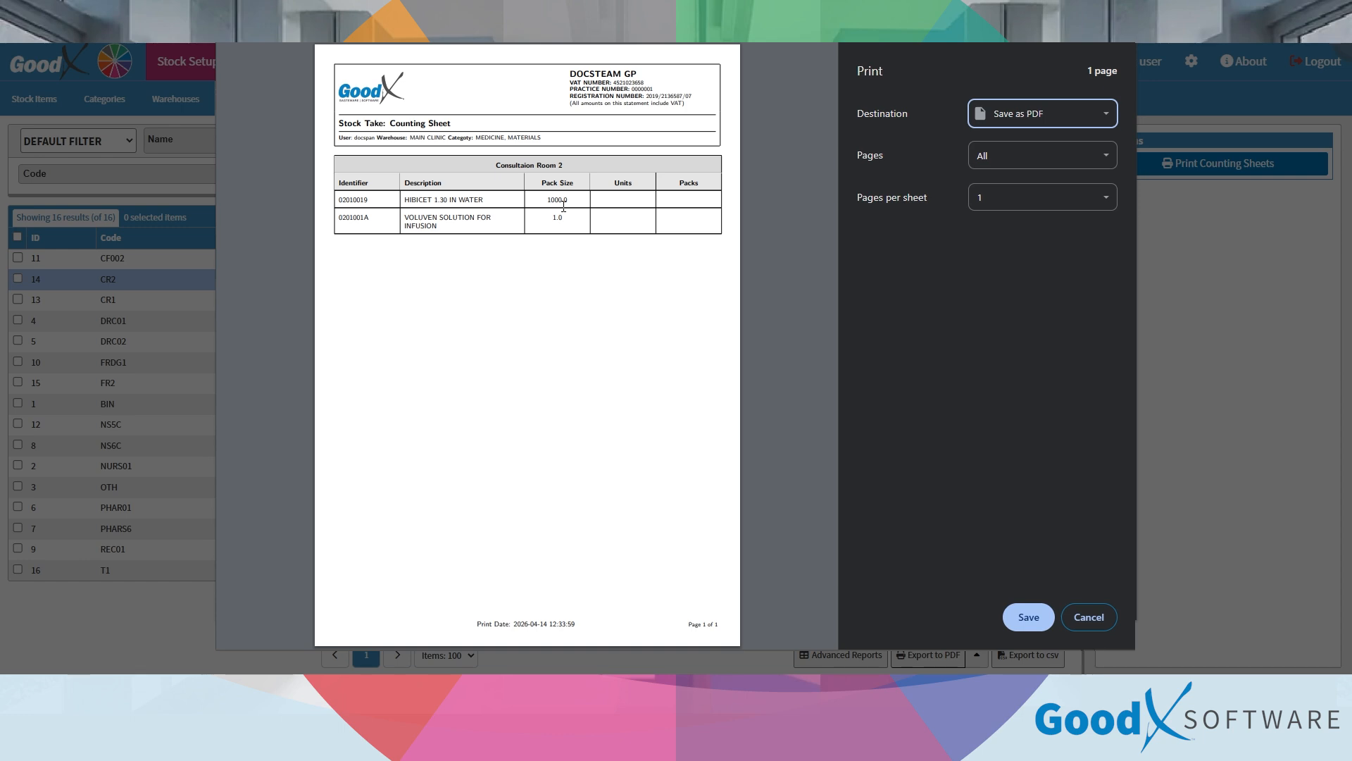
key("Escape")
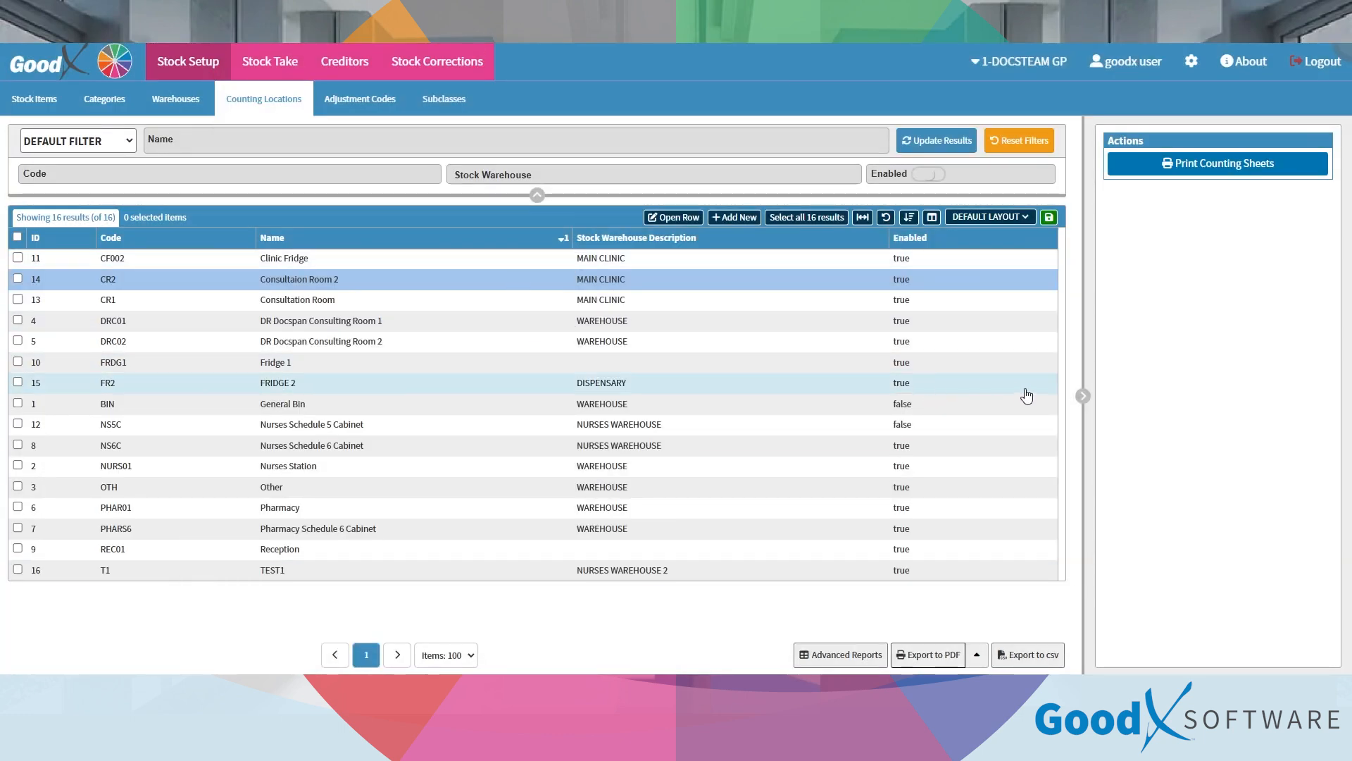
left_click(1082, 396)
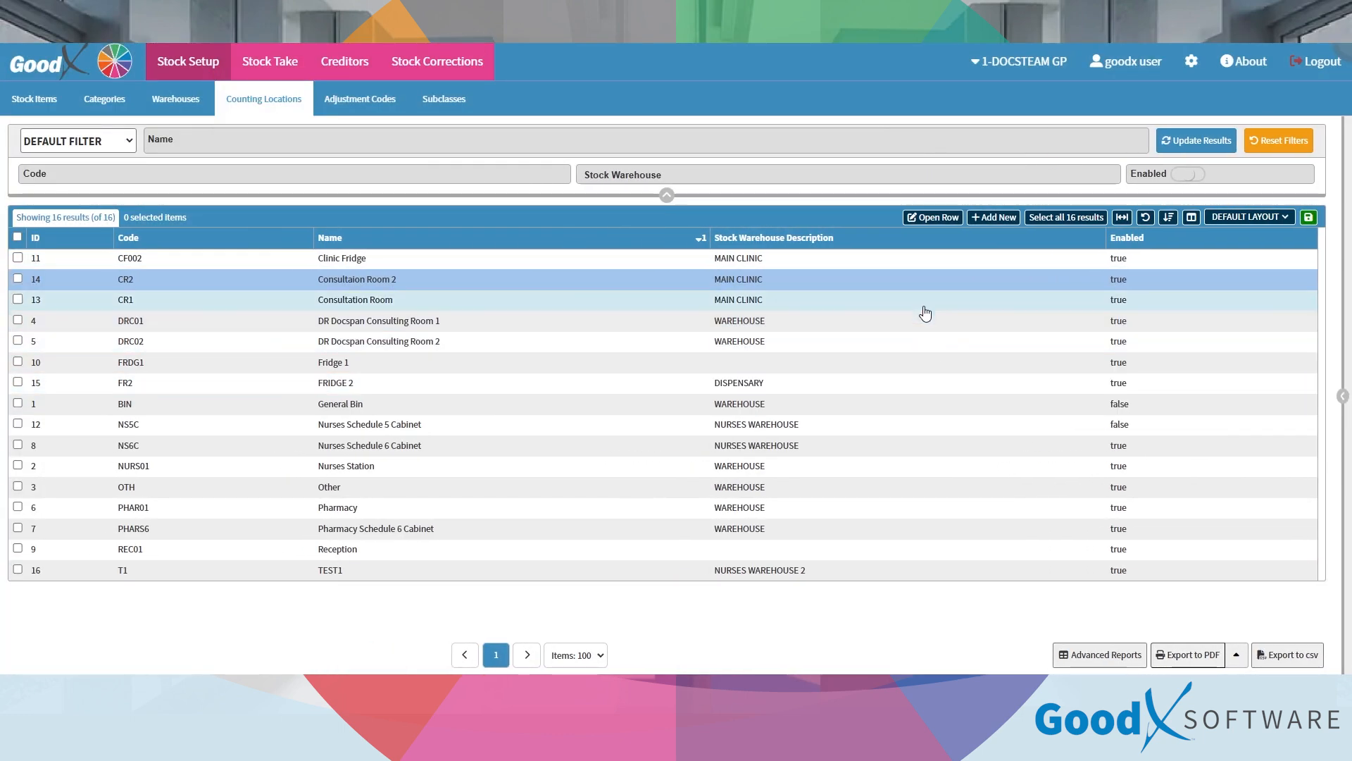
Step: Open a blank form for adding a stock counting location and close it without saving
left_click(986, 218)
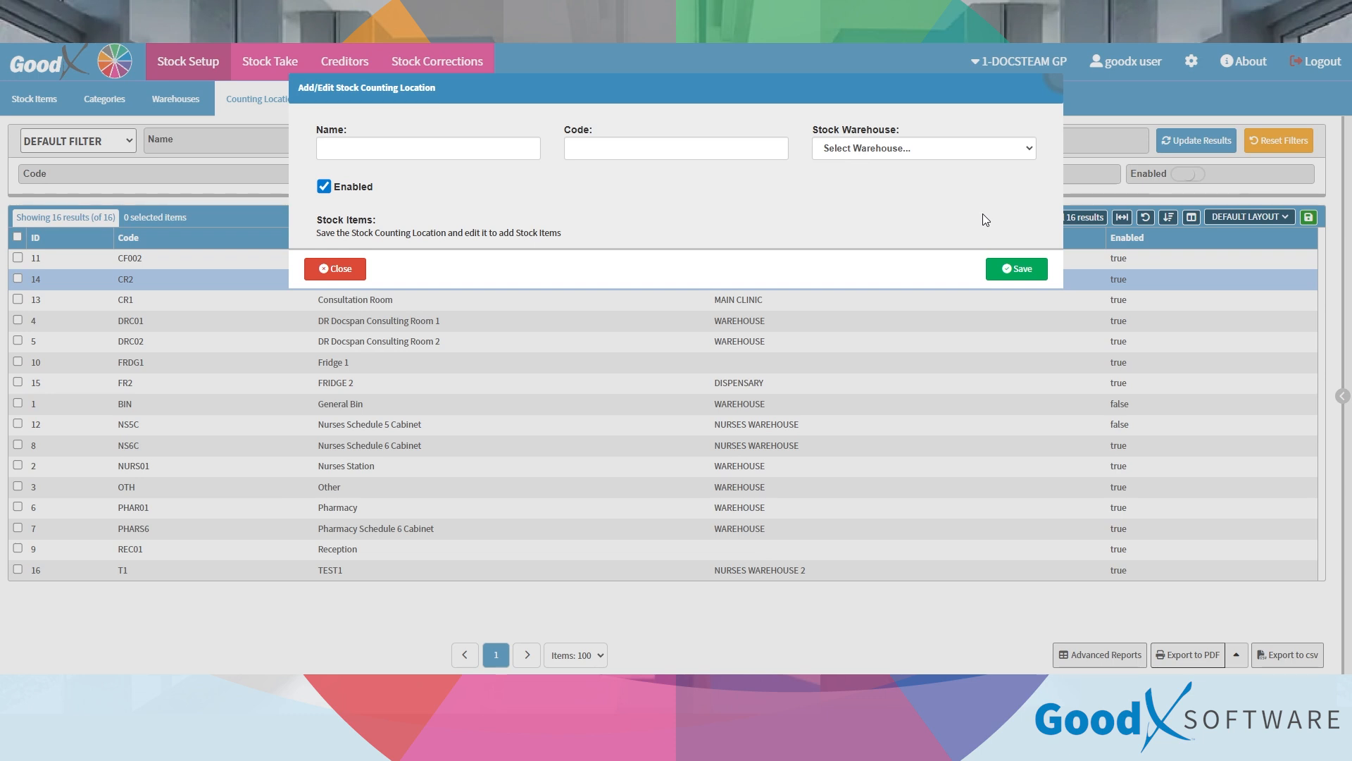
left_click(334, 268)
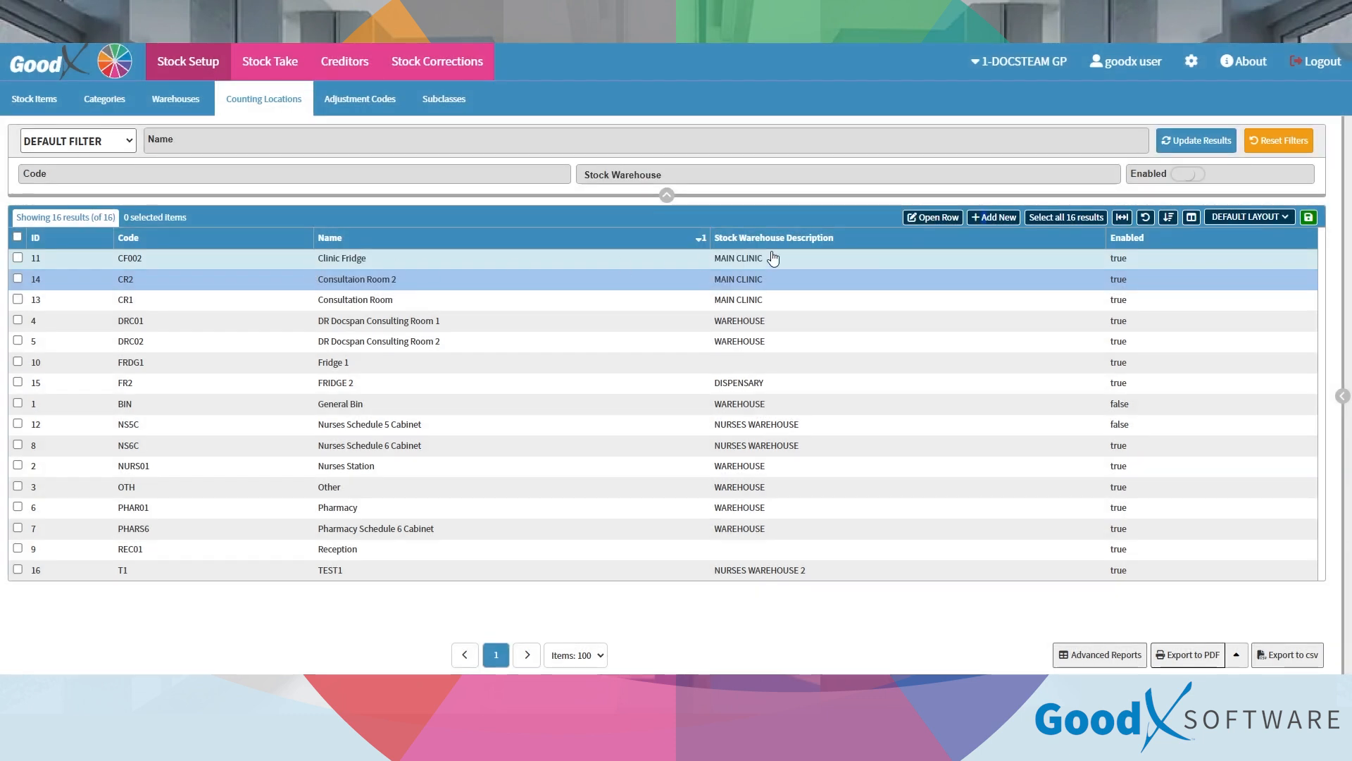
Step: Select all counting locations in the results list
left_click(1051, 219)
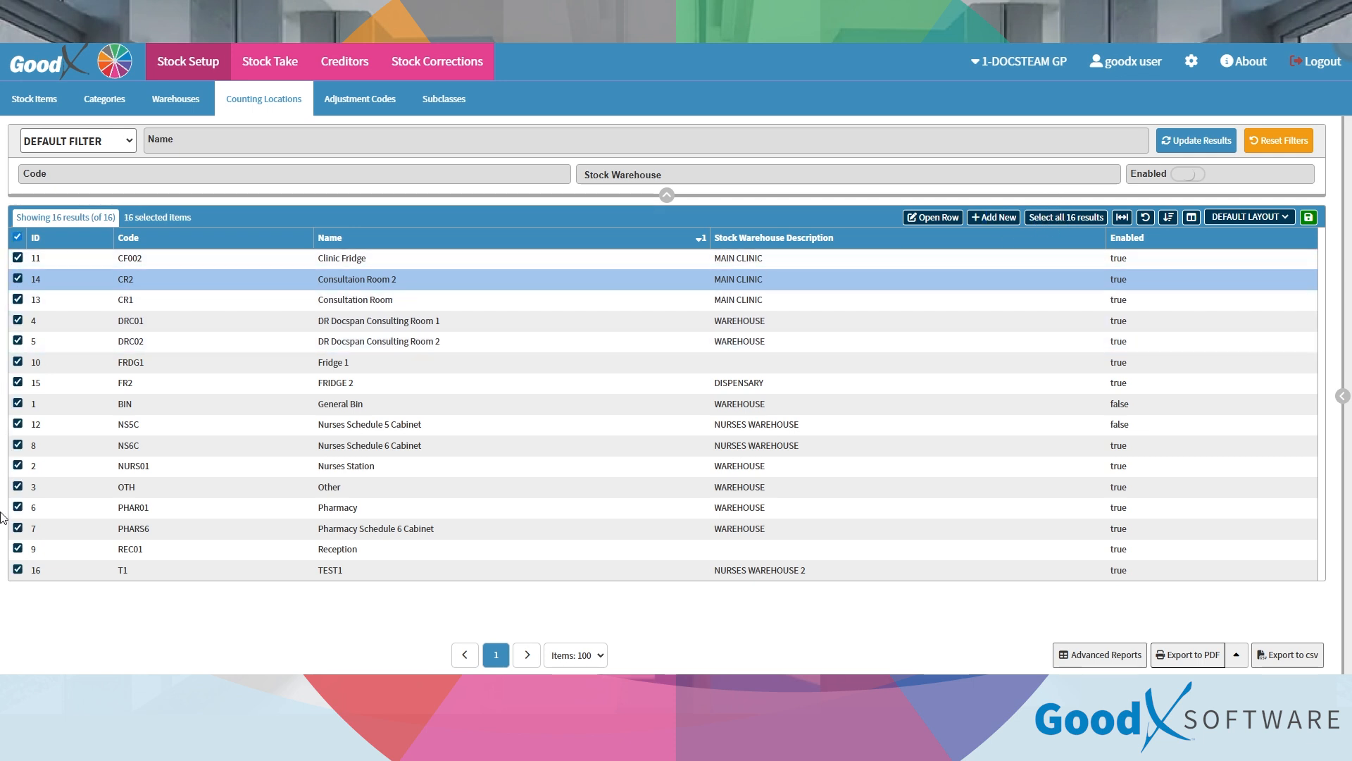
Step: Deselect all counting locations in the results list and narrow the Name column
left_click(17, 238)
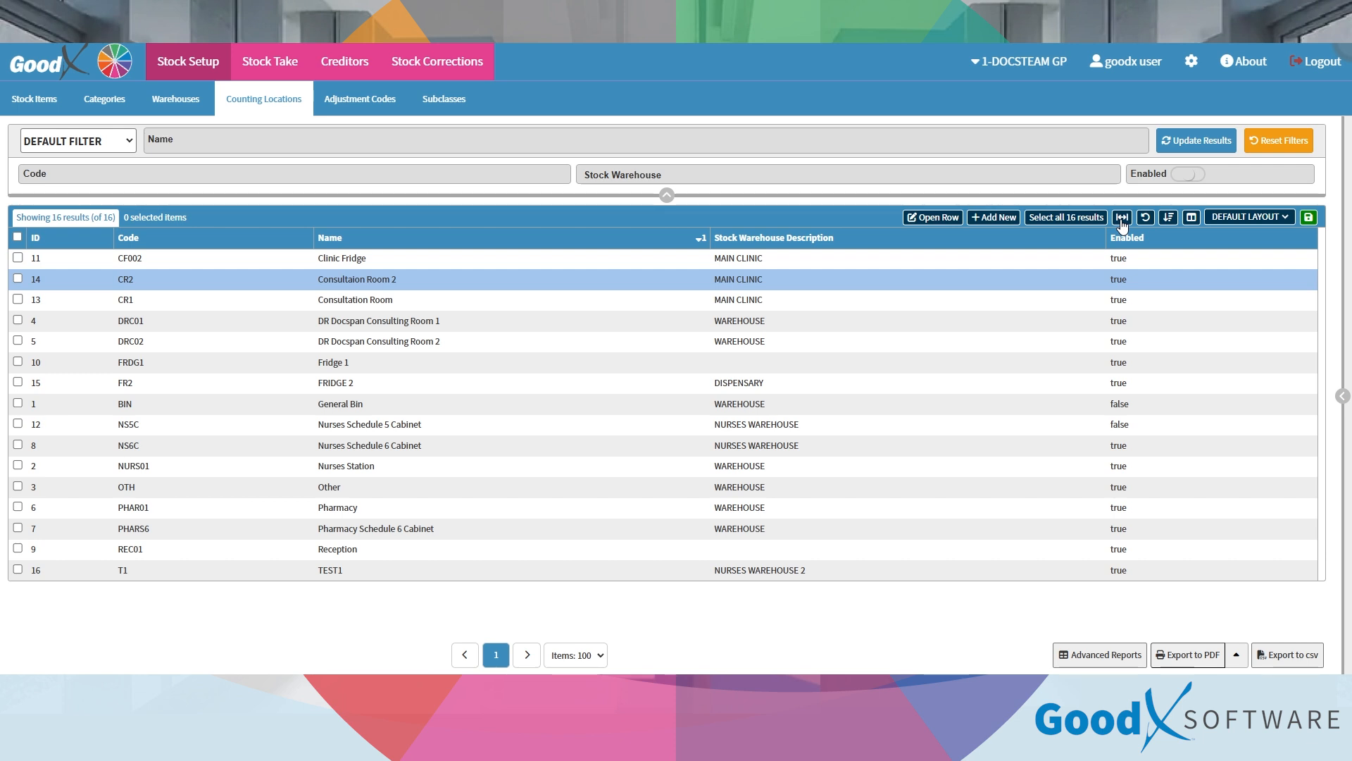
left_click(704, 238)
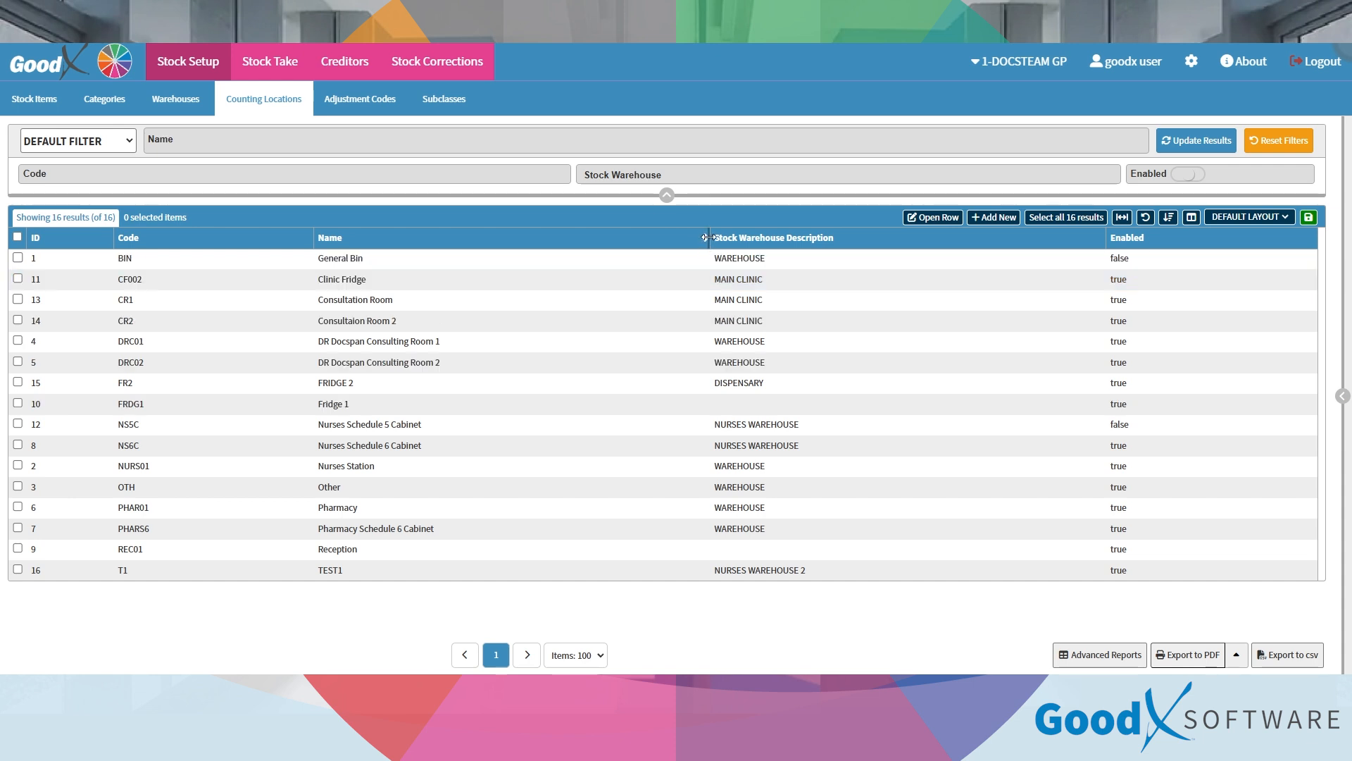
left_click_drag(709, 238, 356, 235)
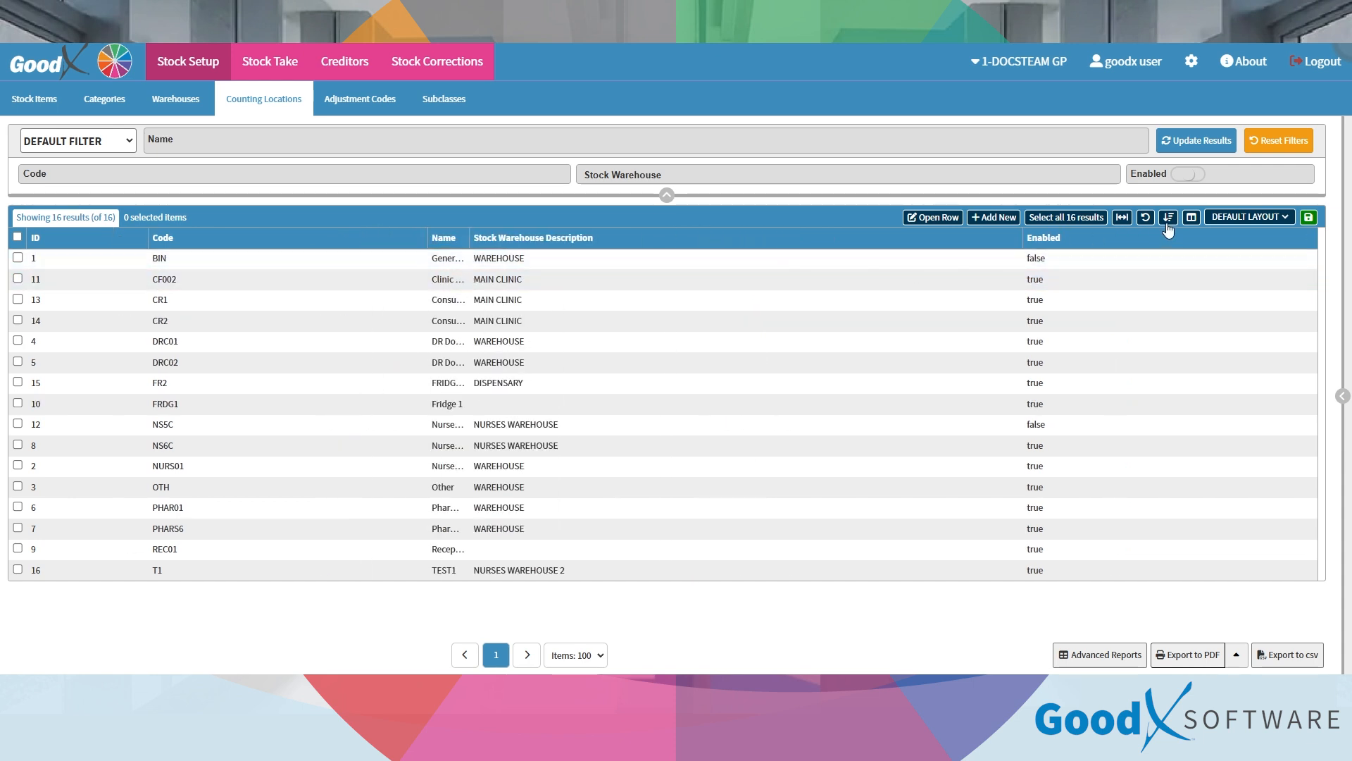
Step: Auto-fit the results table's columns and reset them to the layout's default widths
left_click(1125, 219)
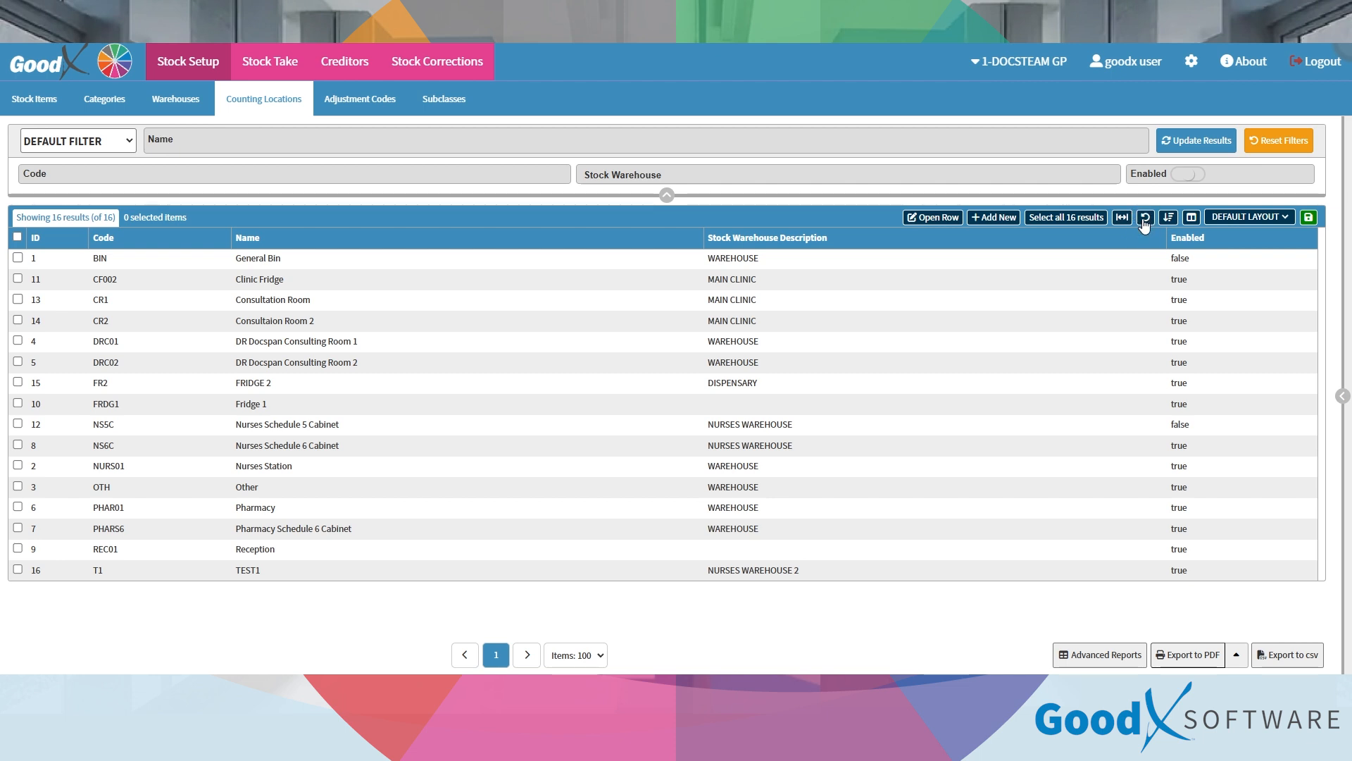
left_click(1144, 218)
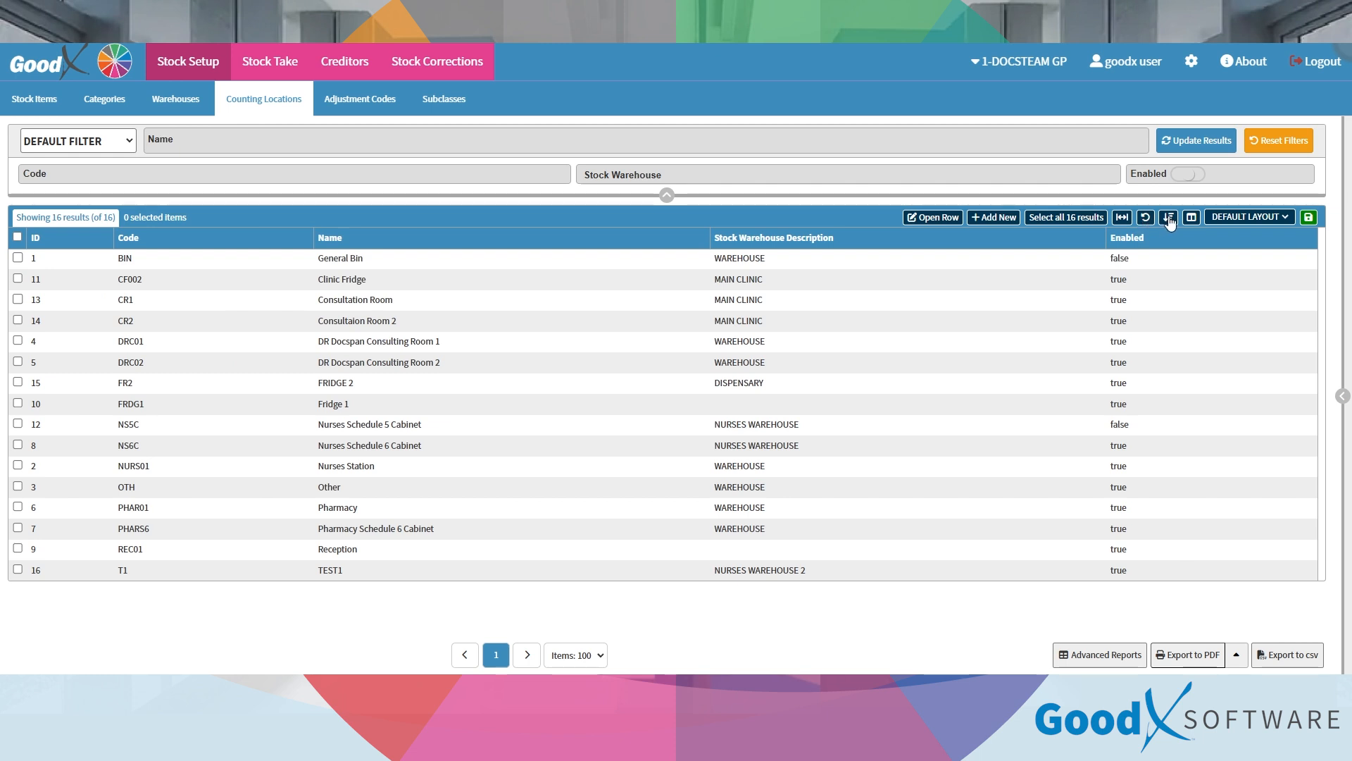
Step: Sort the counting locations by Stock Counting Location ID in ascending order
left_click(1168, 217)
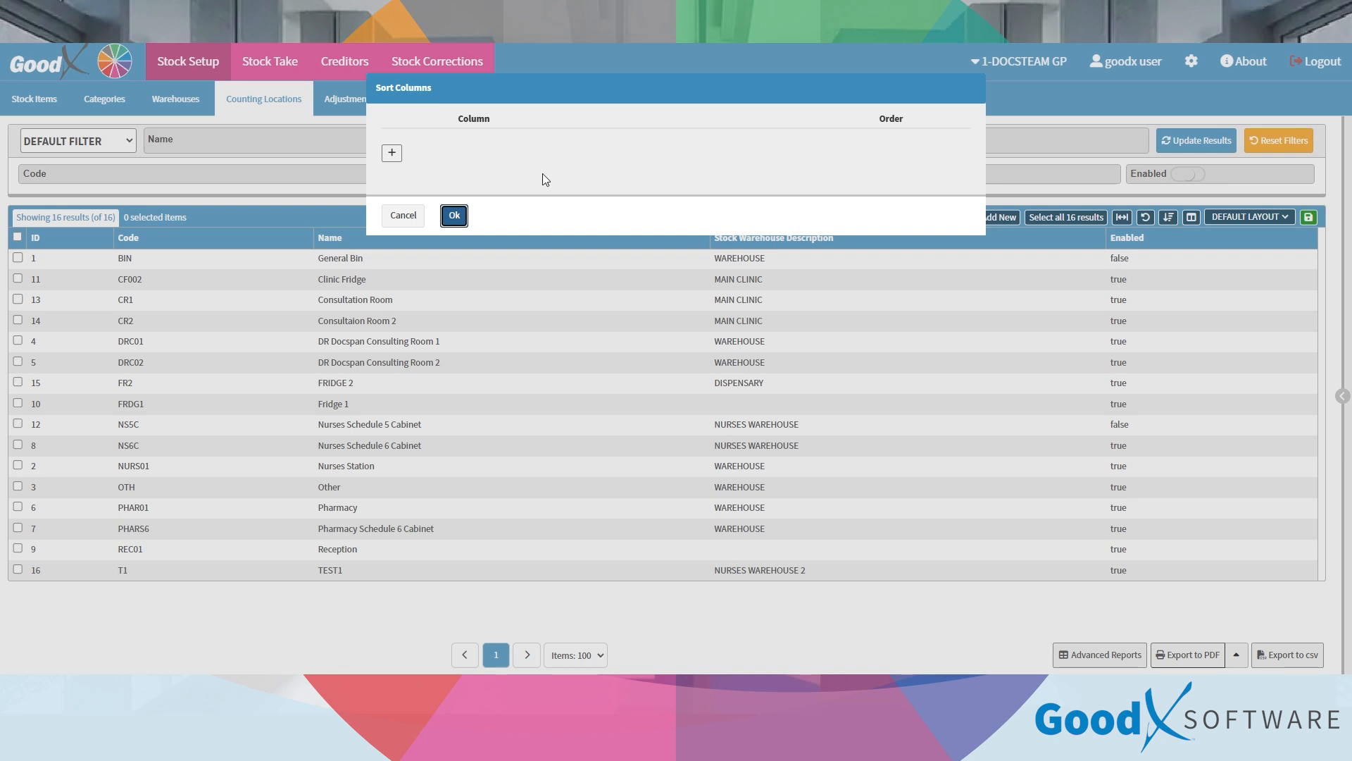
left_click(392, 152)
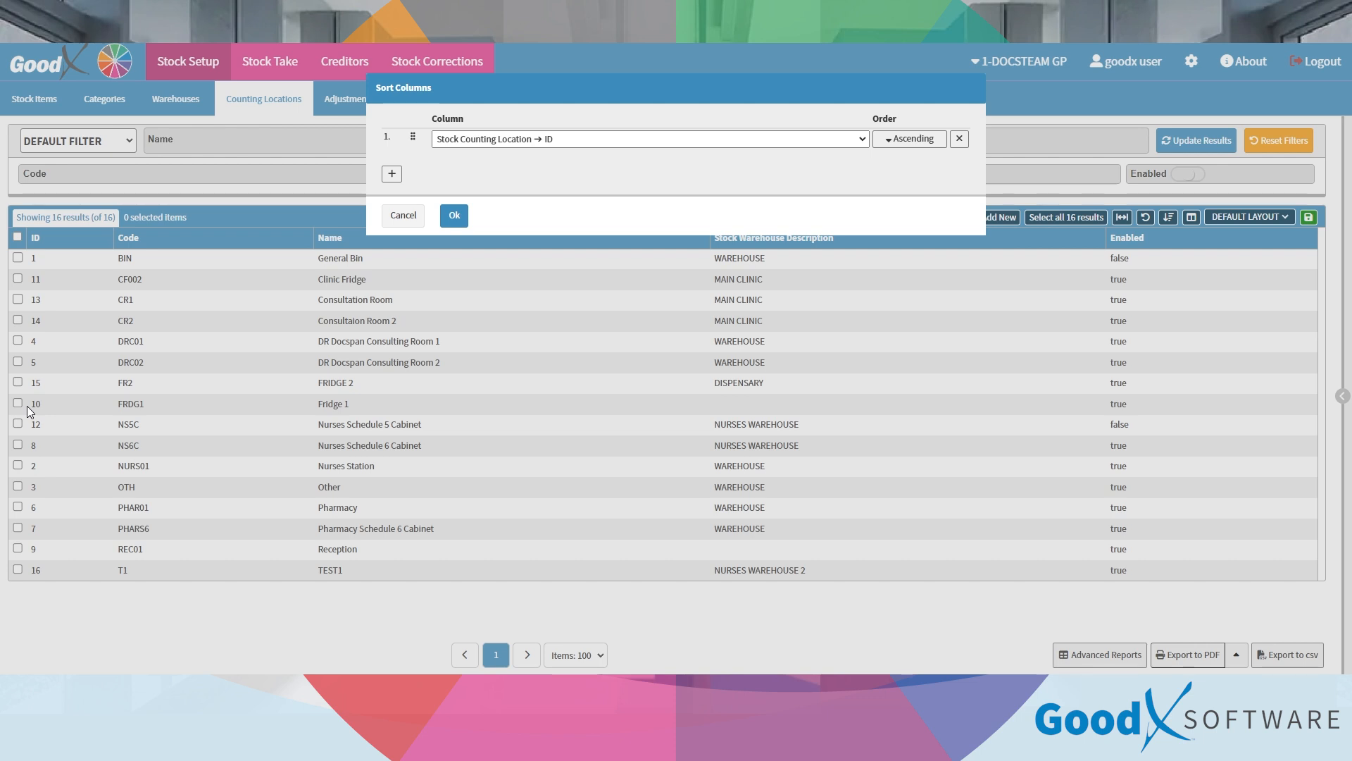
left_click(459, 216)
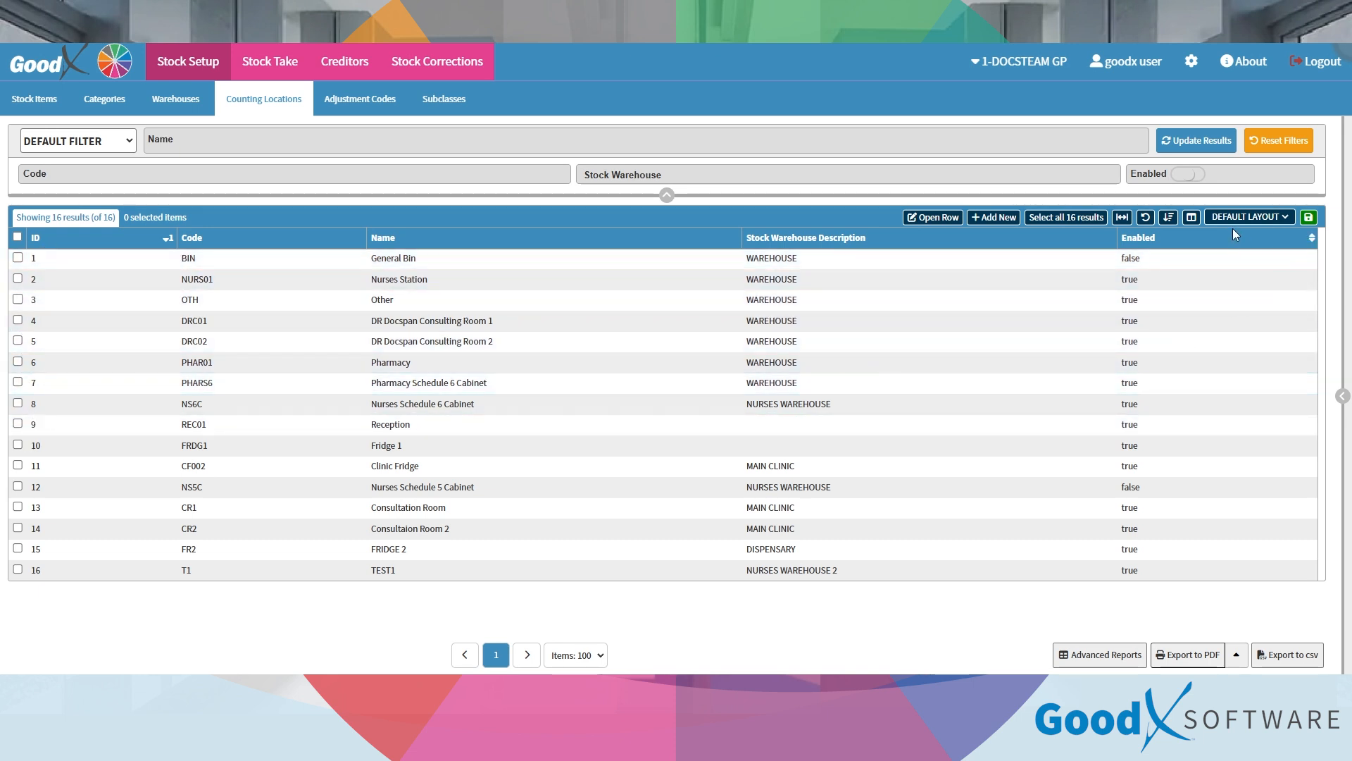
Step: Remove the Stock Counting Location ID column from the visible columns of the results table
left_click(1193, 219)
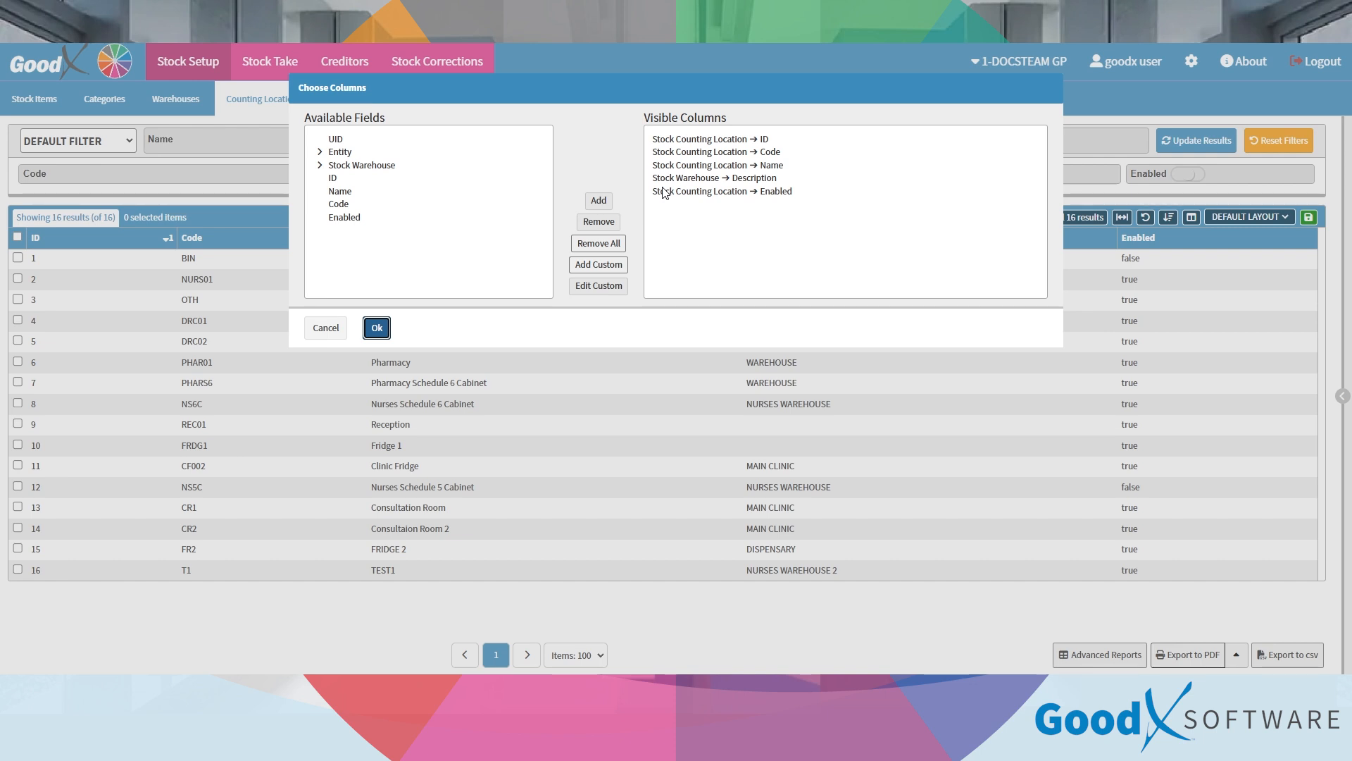
left_click(694, 140)
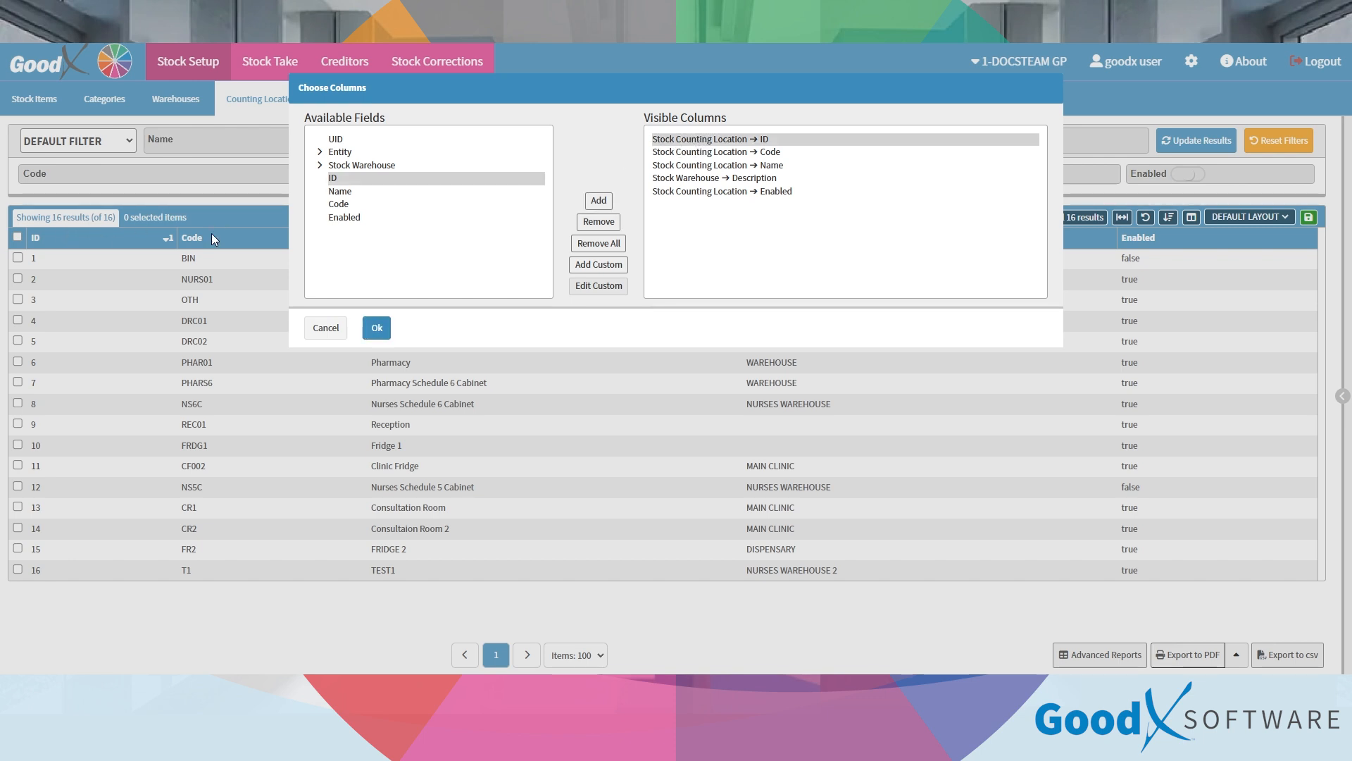
left_click(600, 222)
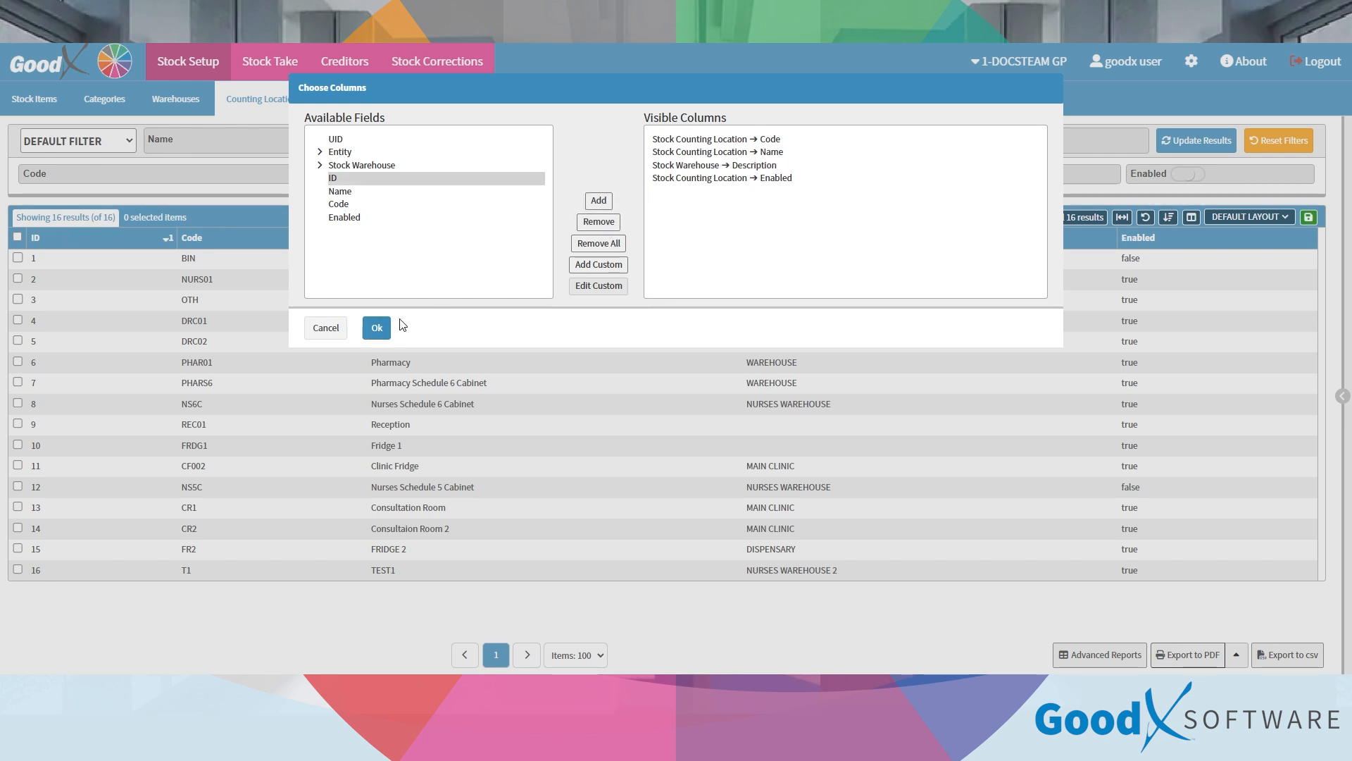
left_click(377, 328)
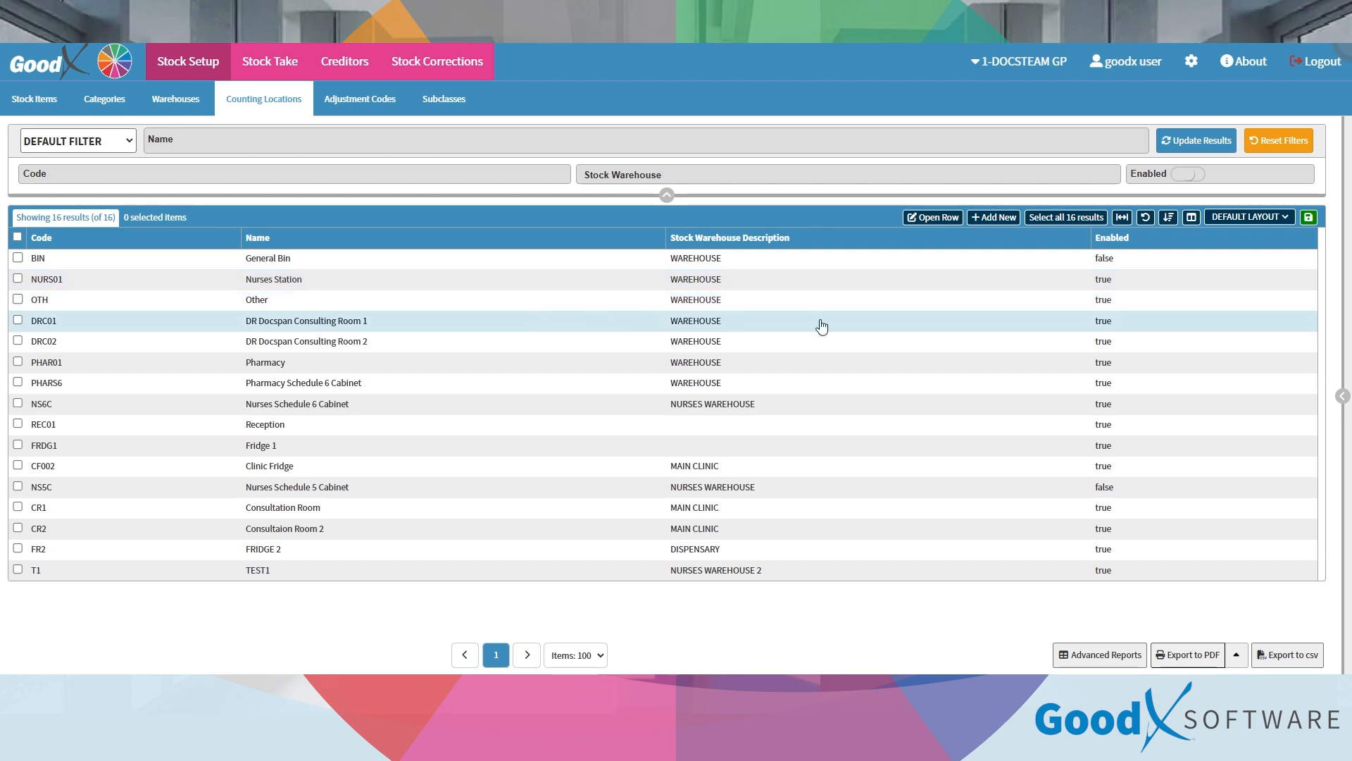
Step: Save the current table layout as NO ID with the Entity option enabled
left_click(1307, 219)
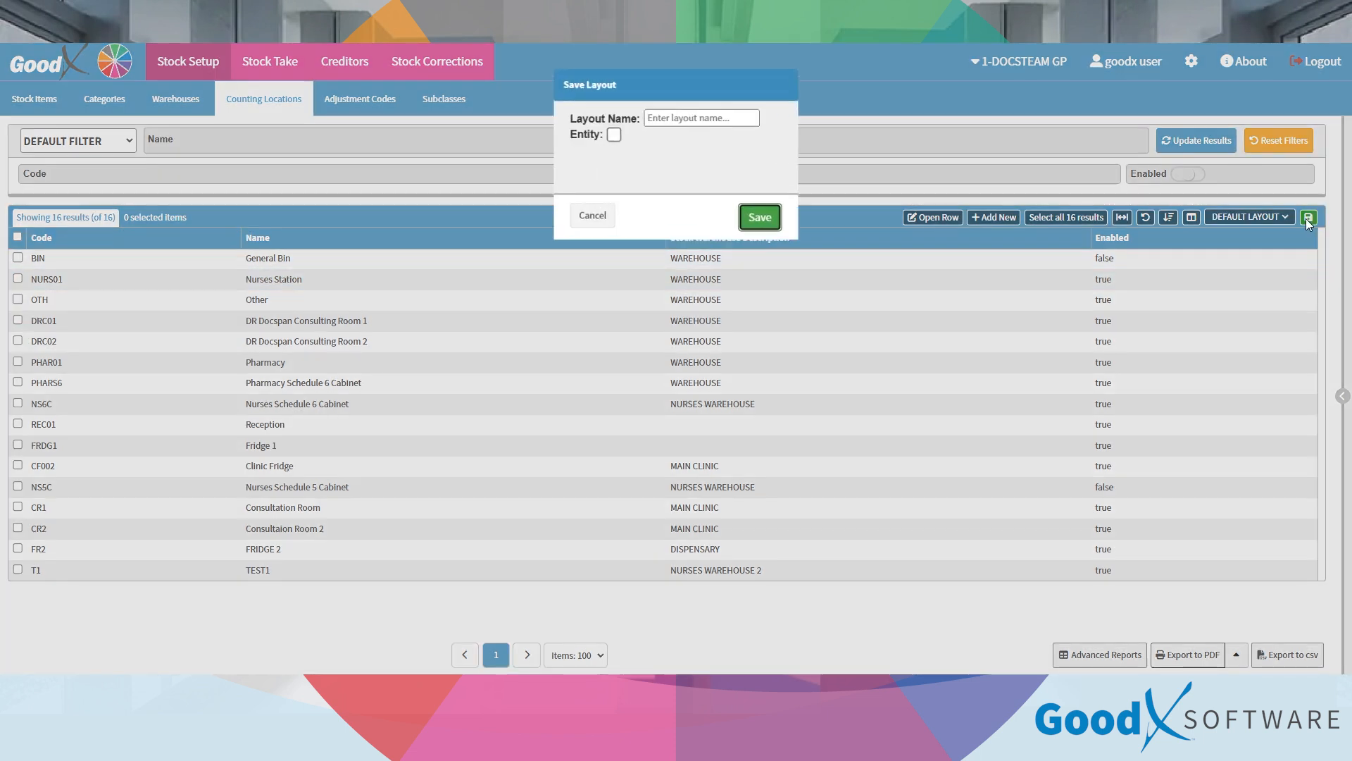
left_click(698, 120)
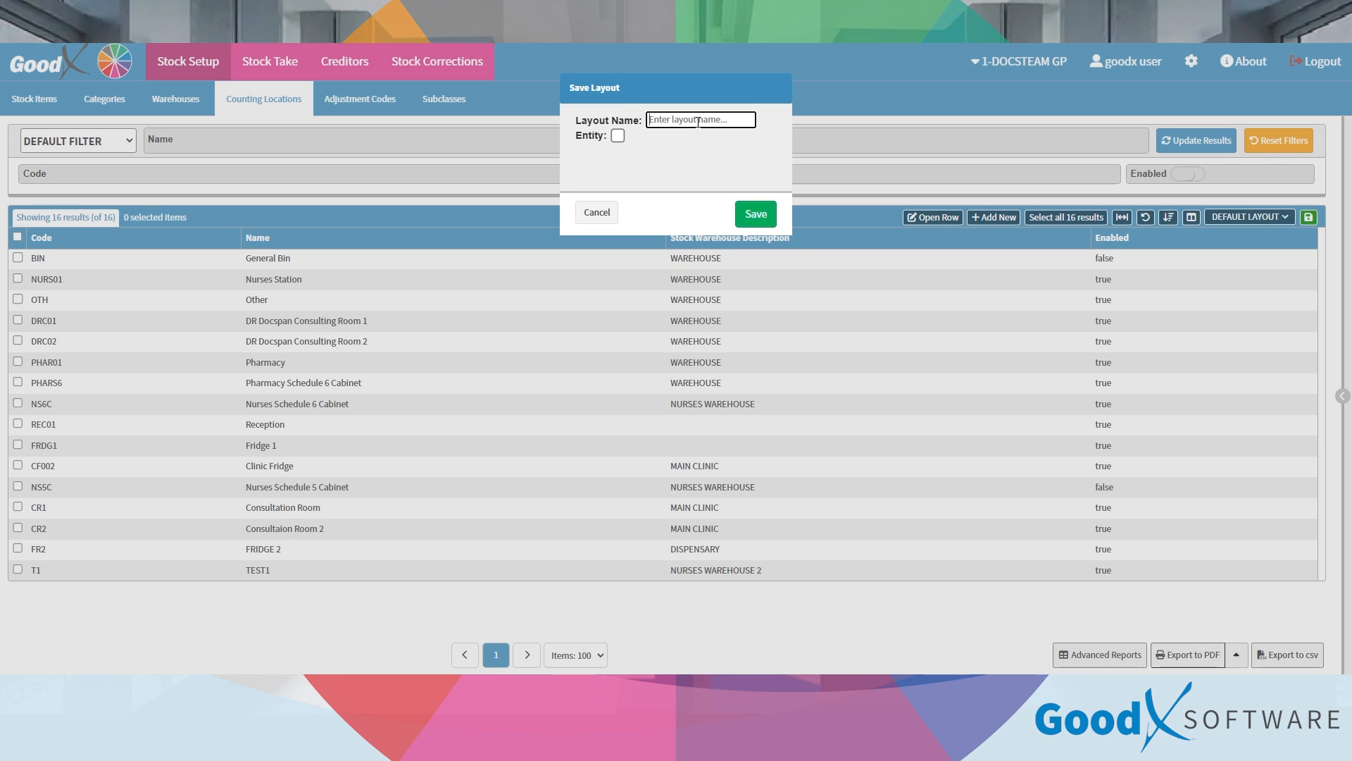
type("NO ID")
left_click(618, 136)
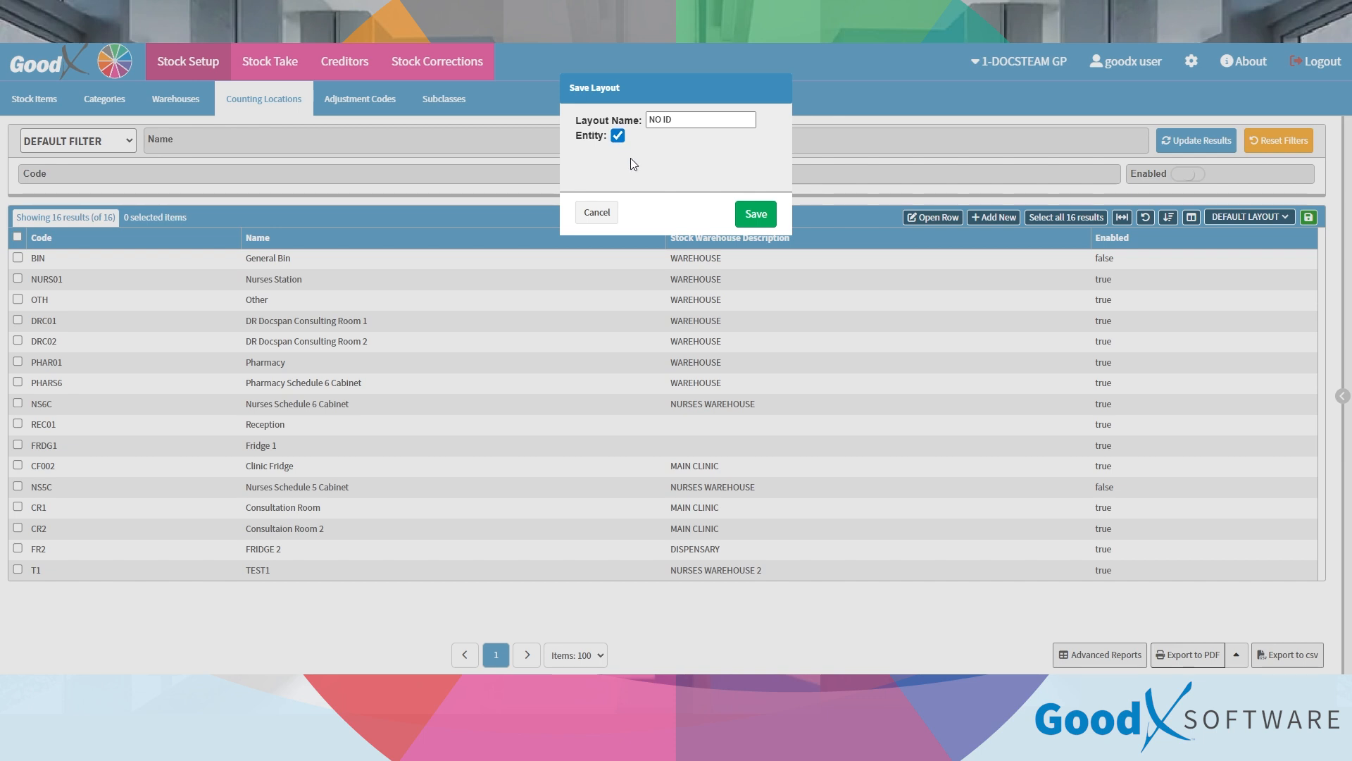
left_click(756, 214)
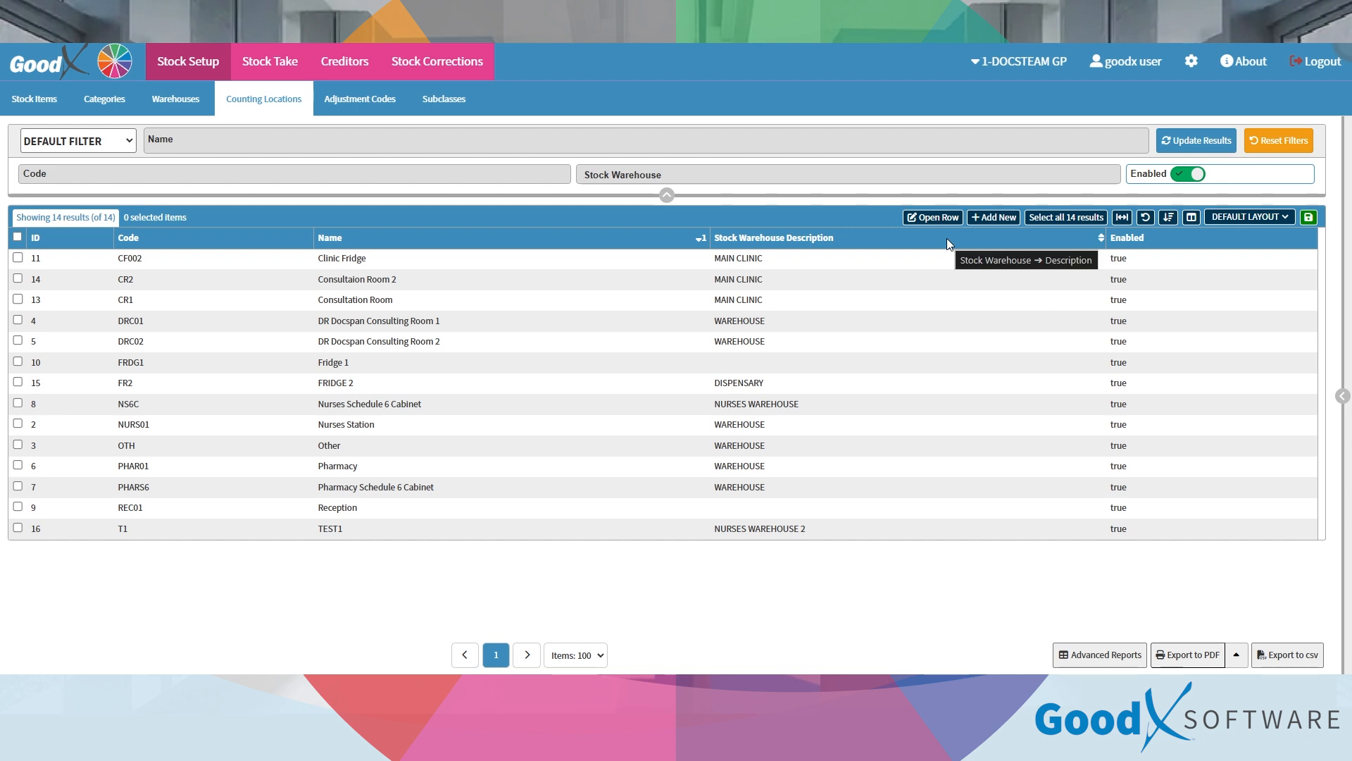
Step: Apply the saved NO ID layout to the results table and switch back to DEFAULT LAYOUT
left_click(1272, 219)
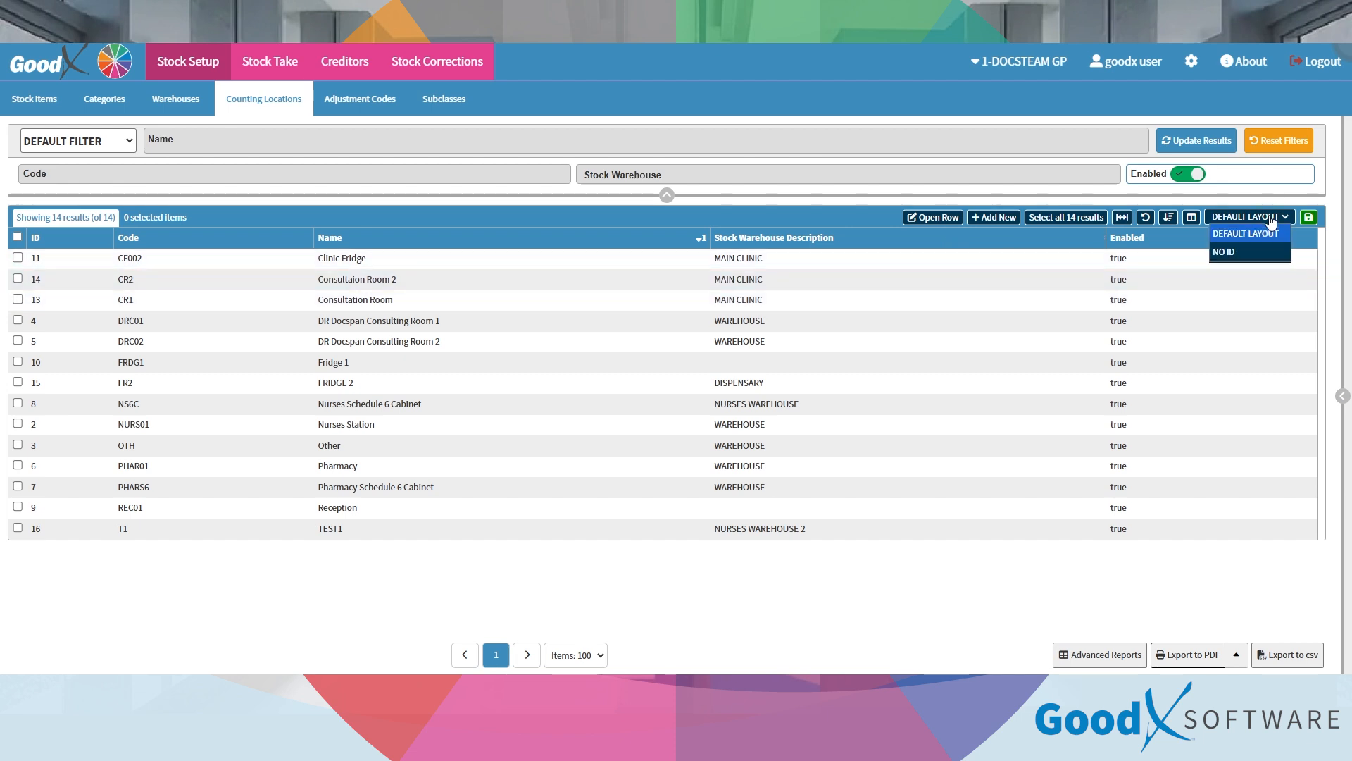
left_click(1255, 261)
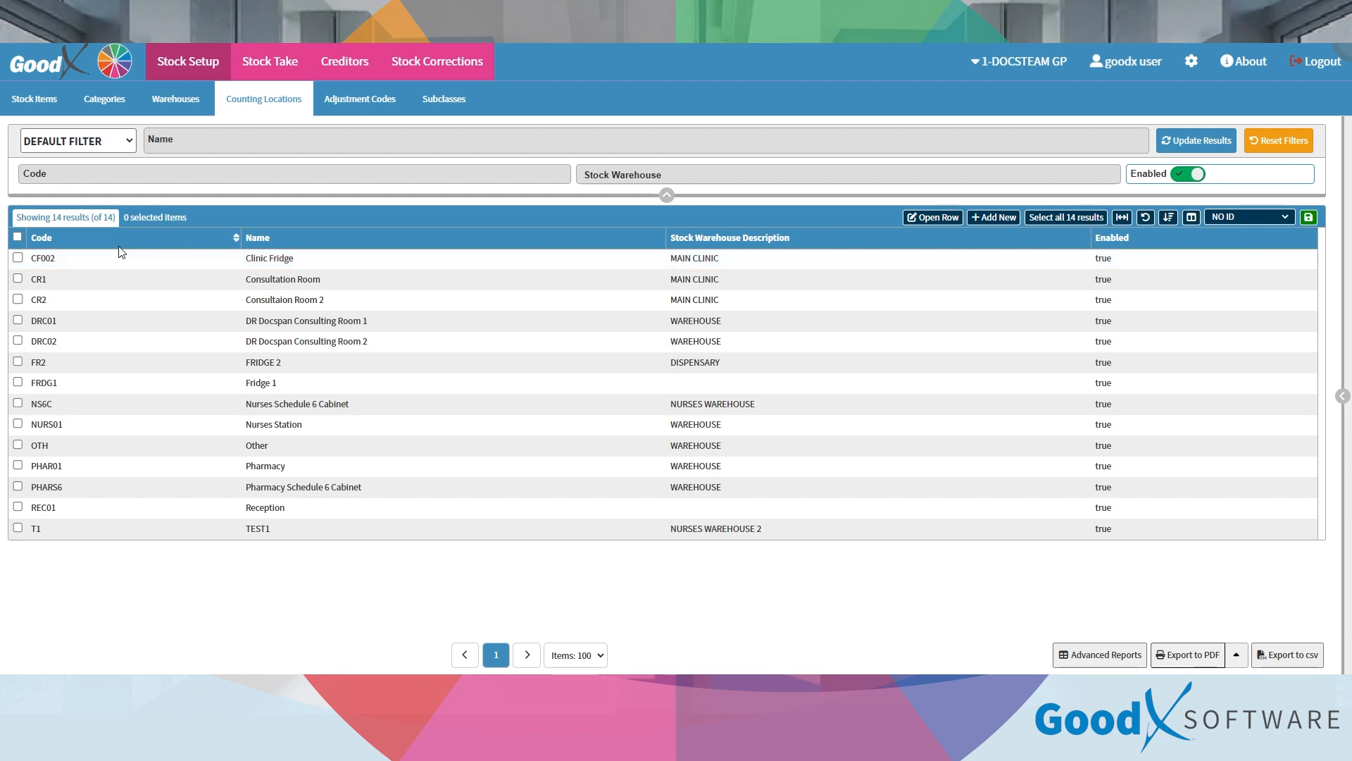
left_click(1234, 217)
left_click(1235, 233)
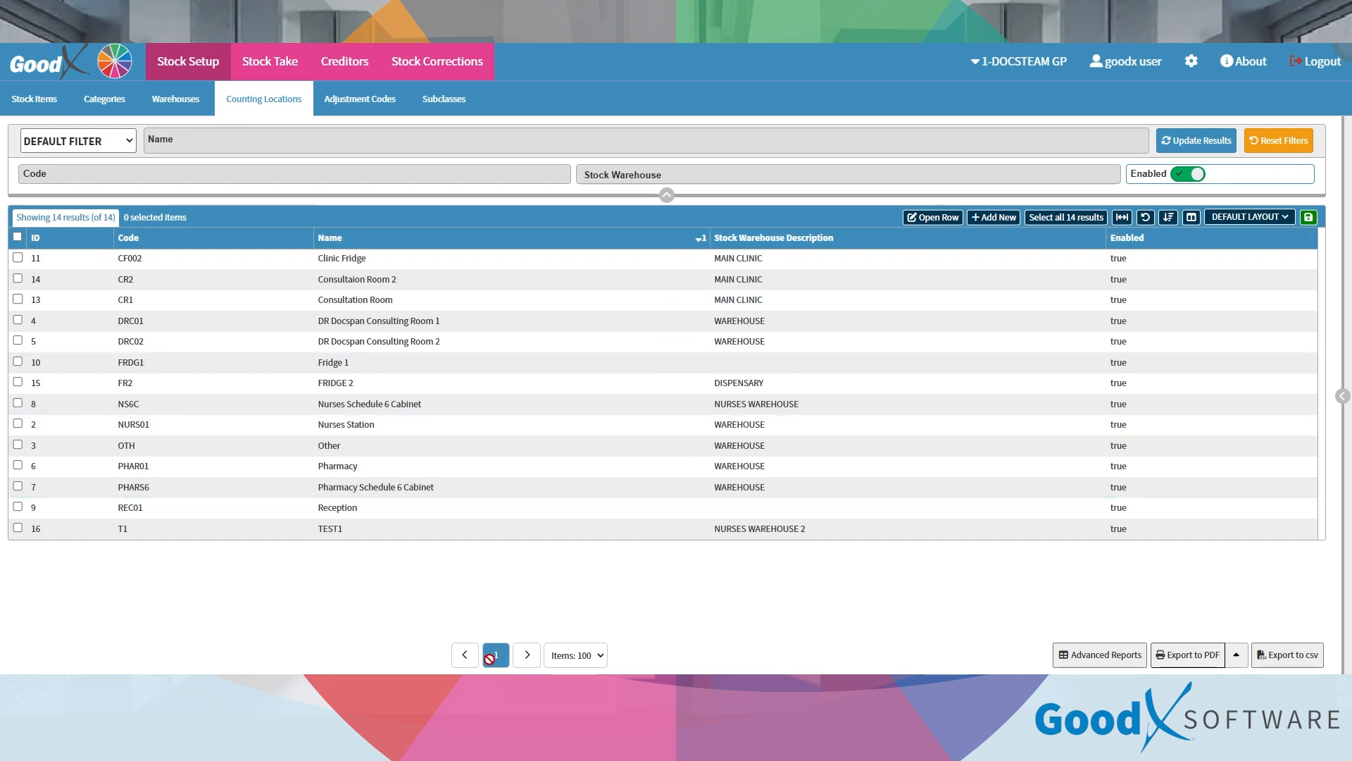
Step: Limit the results list to 10 items per page and go to page 2
left_click(573, 663)
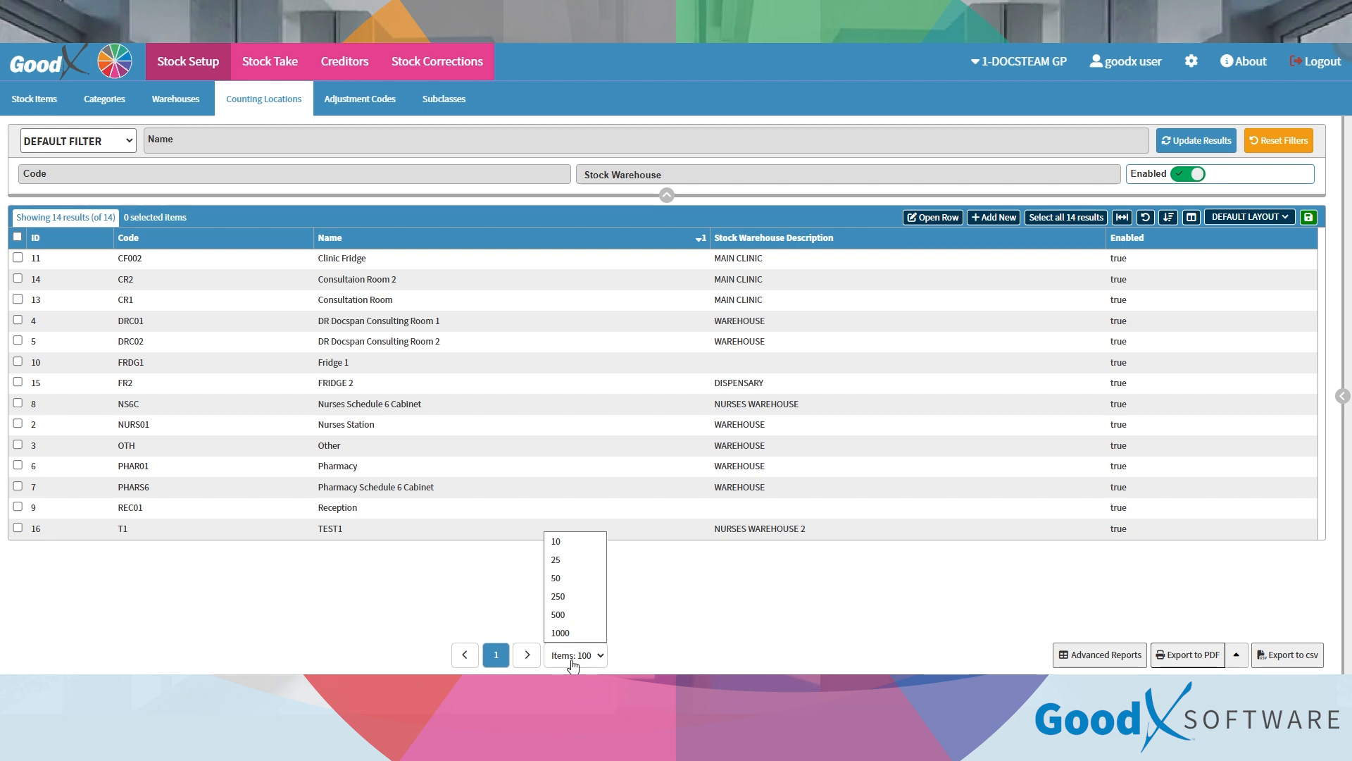
left_click(563, 539)
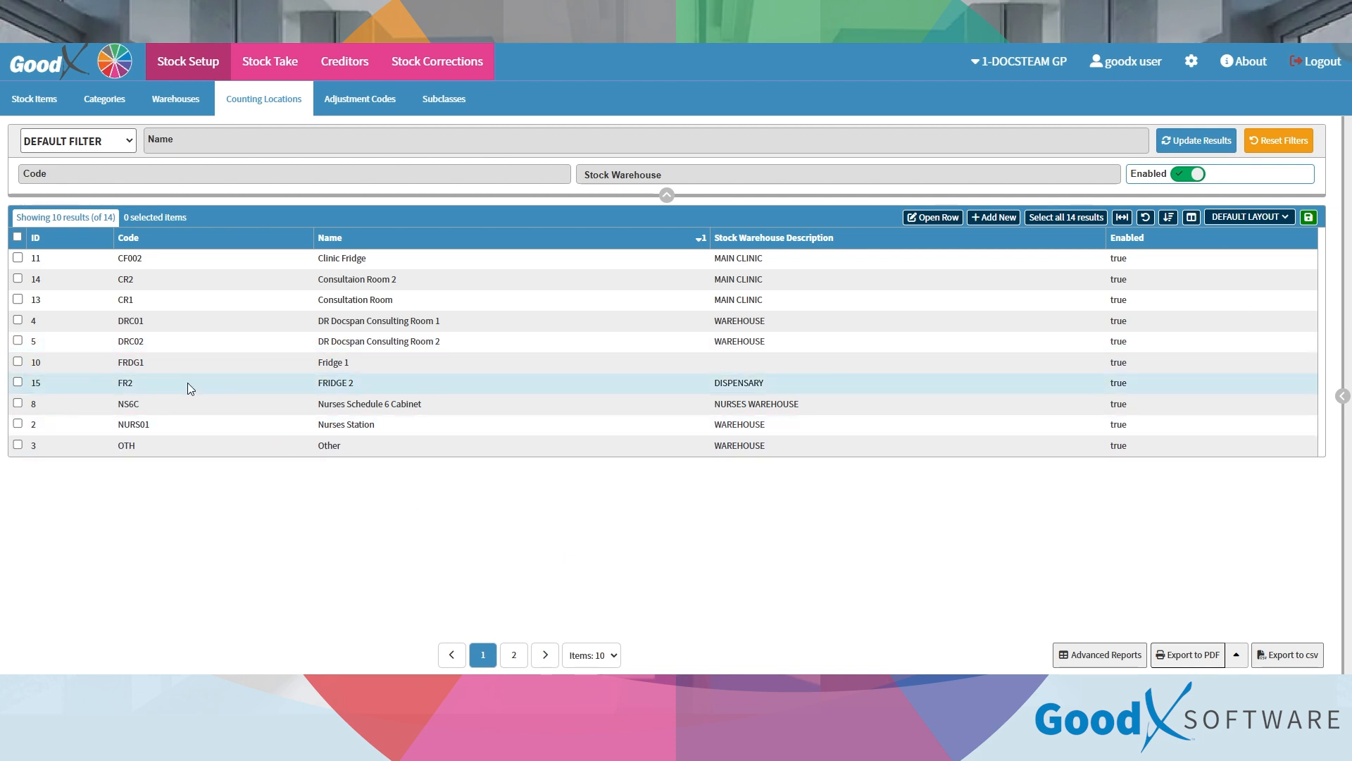
left_click(513, 658)
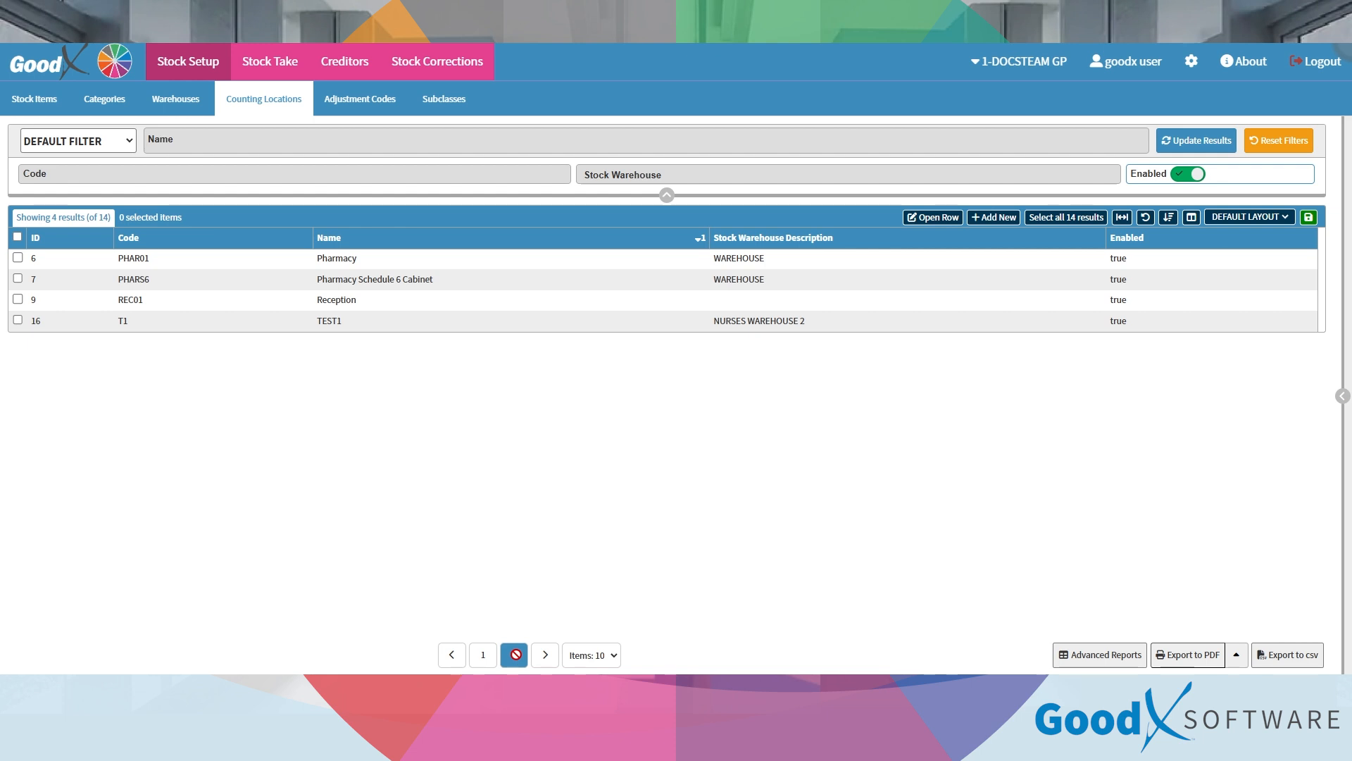
Step: Open the advanced reports for the counting locations
left_click(1130, 658)
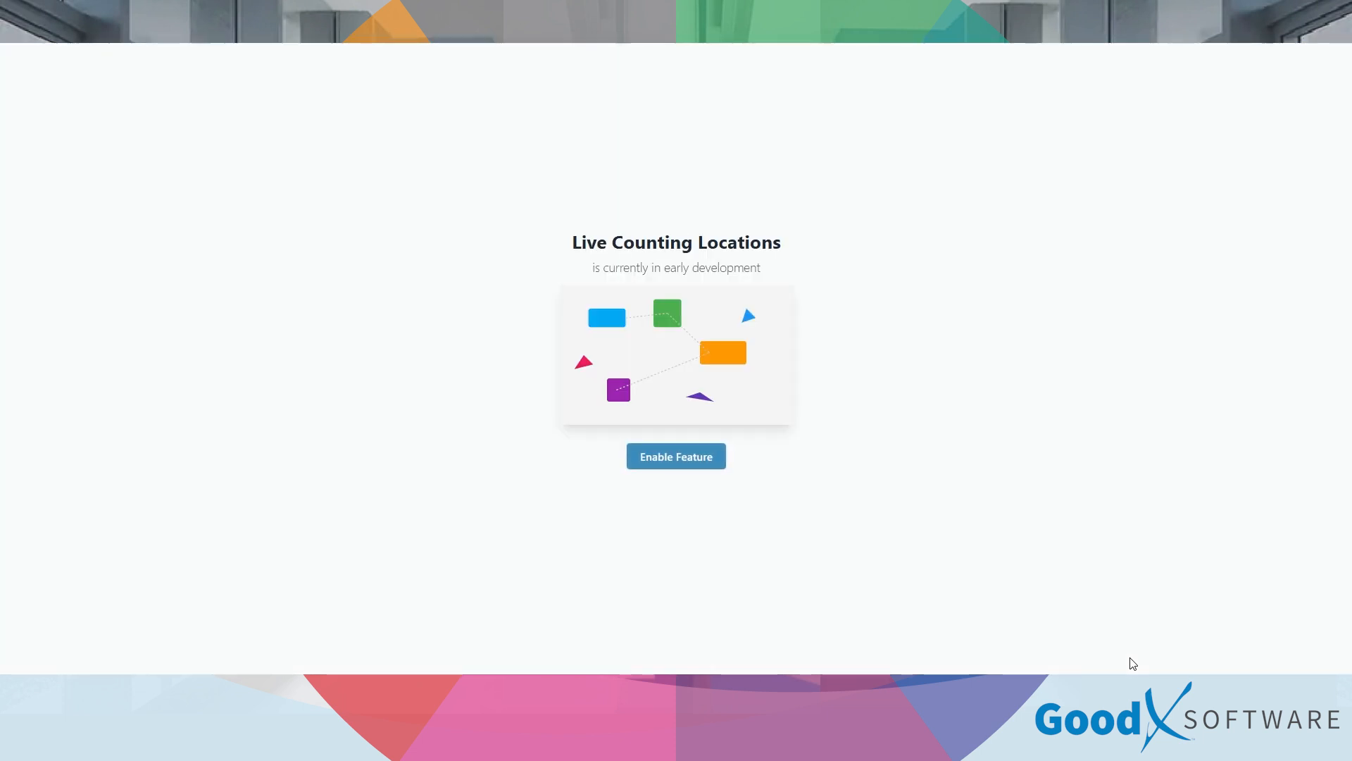